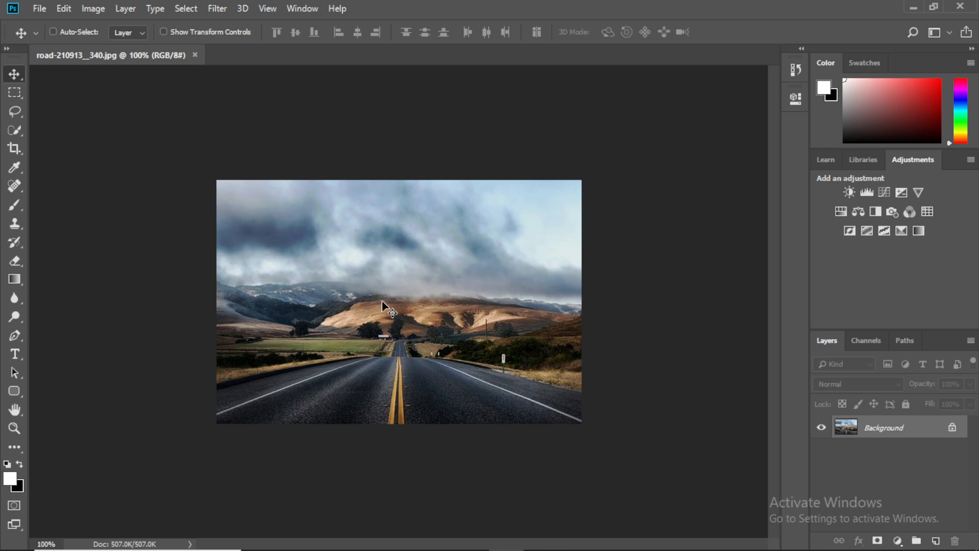
pyautogui.click(52, 32)
pyautogui.click(100, 9)
pyautogui.moveTo(63, 9)
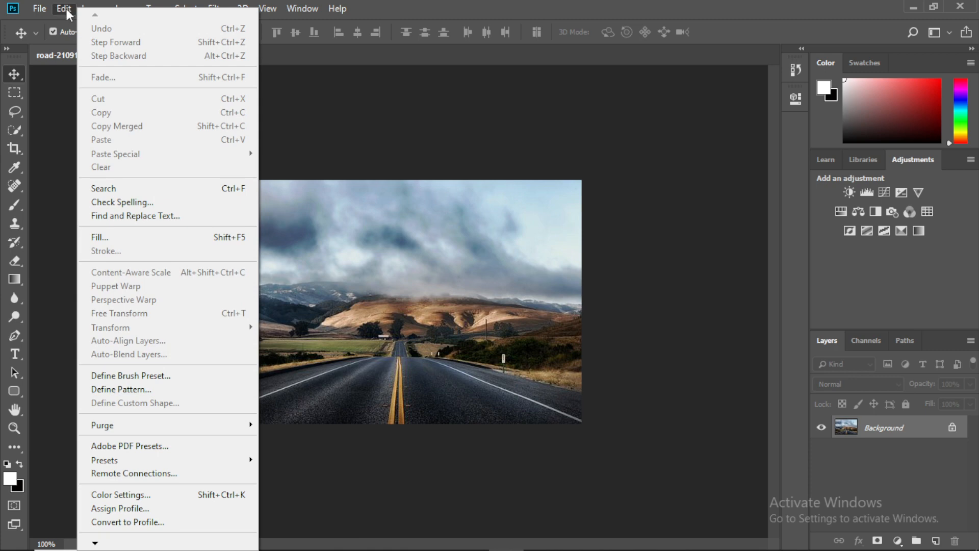
pyautogui.click(64, 9)
pyautogui.click(63, 9)
pyautogui.click(94, 9)
pyautogui.click(91, 9)
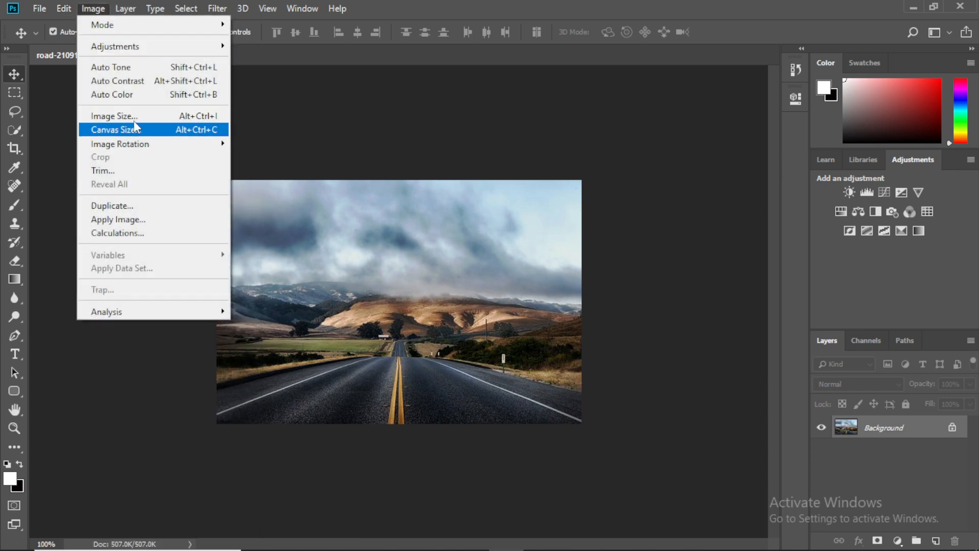
pyautogui.click(351, 167)
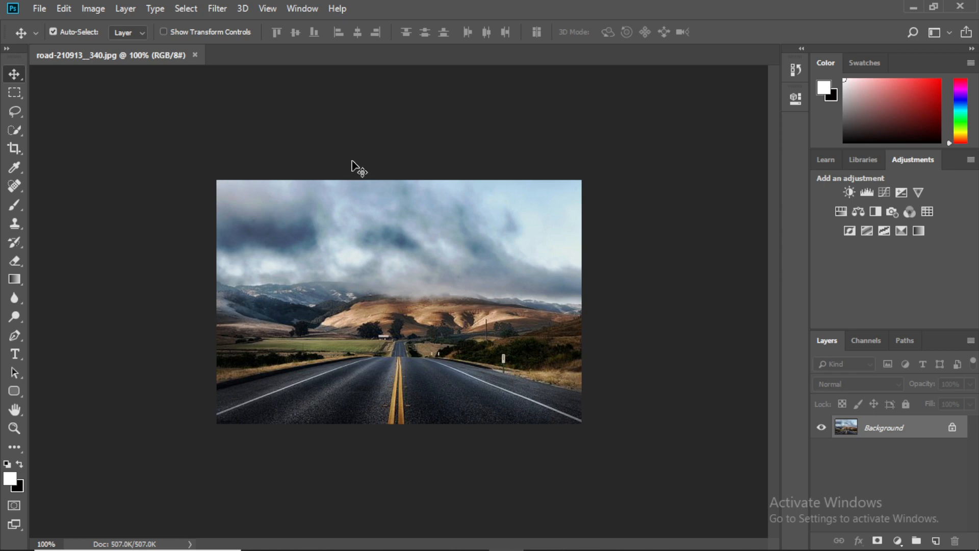
pyautogui.hotkey('ctrl', '+')
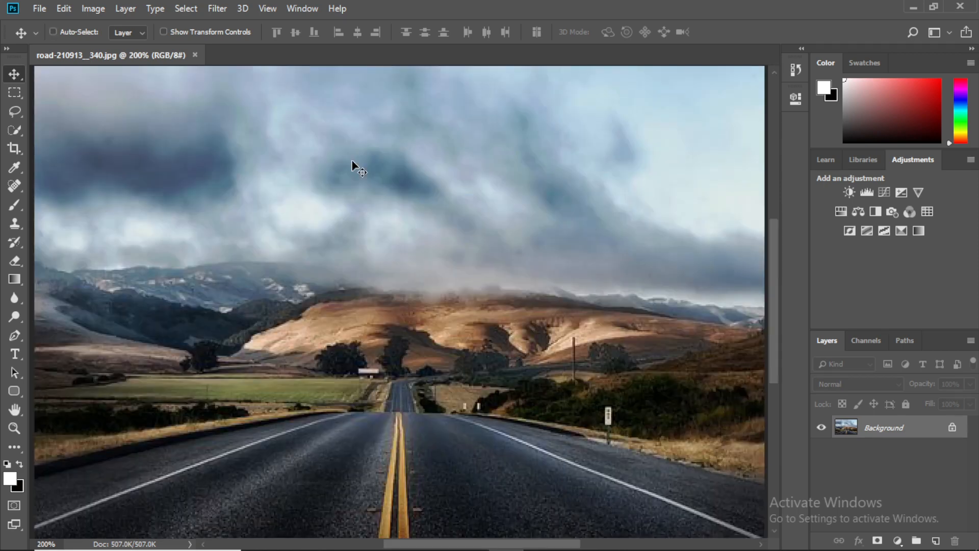
pyautogui.hotkey('ctrl', '-')
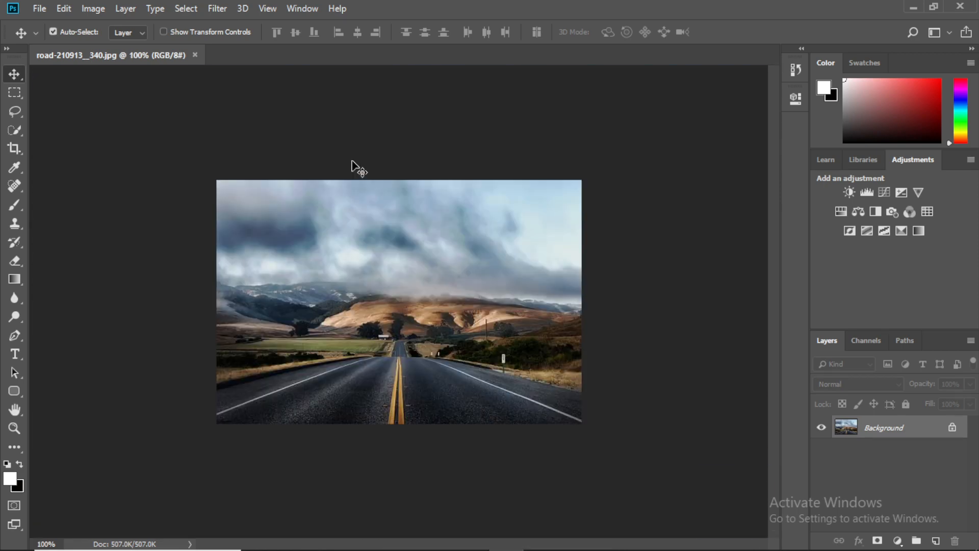
pyautogui.scroll(5, 347, 276)
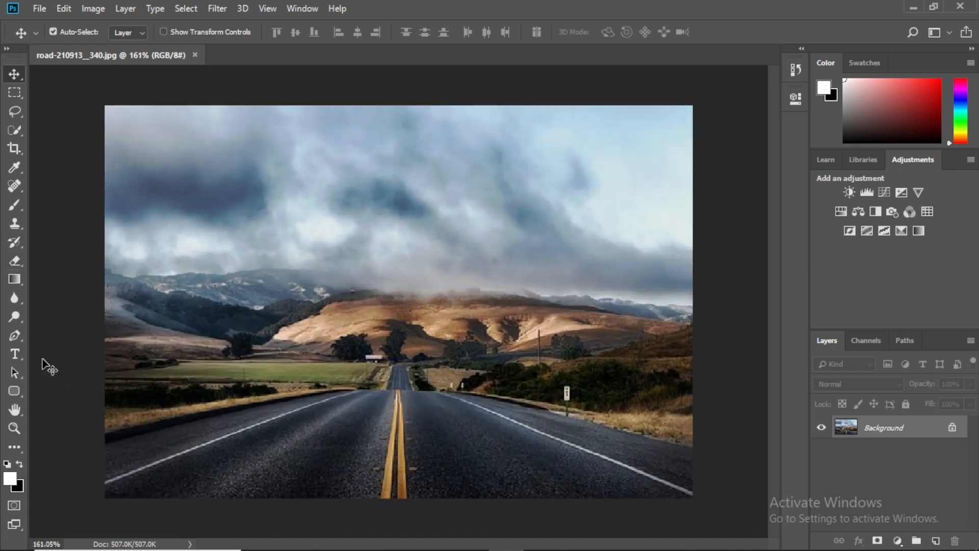
# - Set the Type tool's text color to white (ffffff)
pyautogui.click(15, 354)
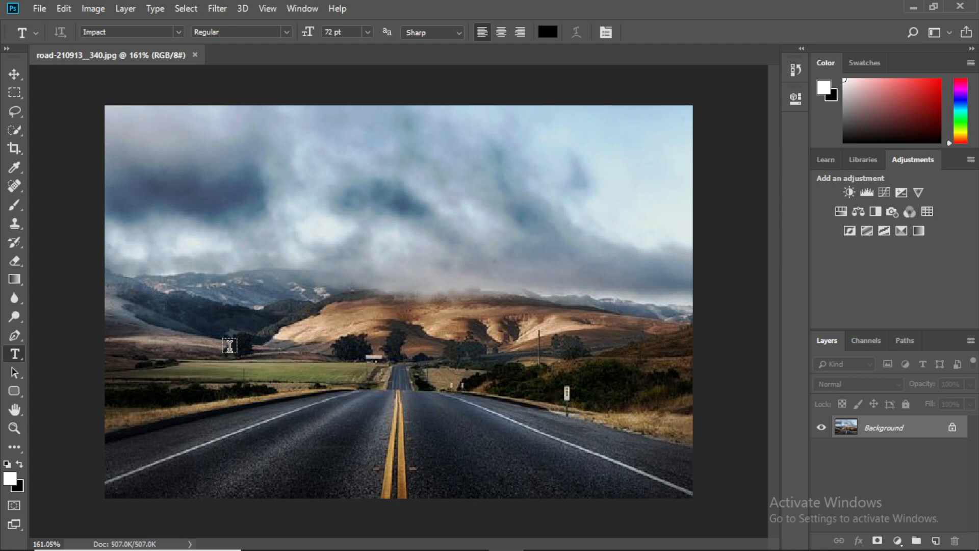
pyautogui.click(546, 34)
pyautogui.write('ffffff')
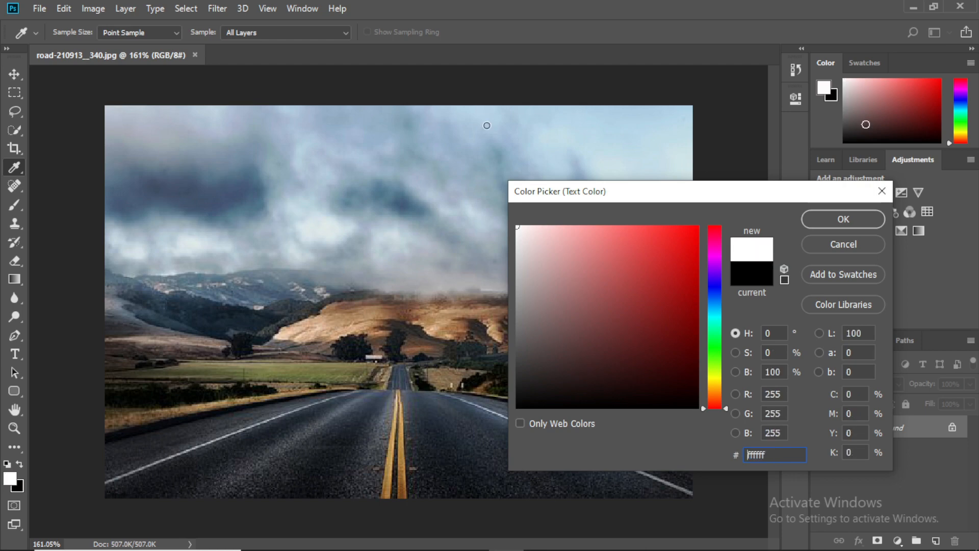
pyautogui.click(843, 220)
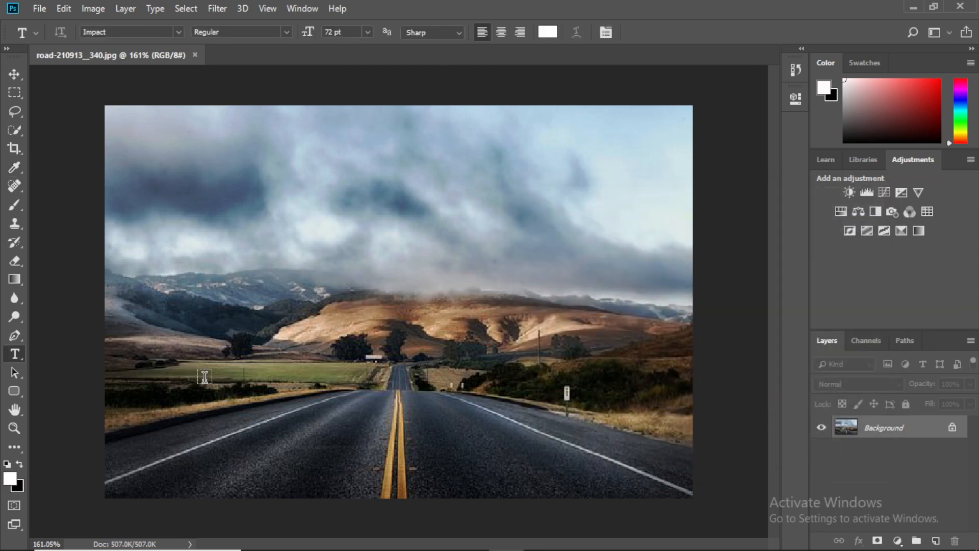
# - Add the text START in 72 pt Impact over the field beside the road and commit it
pyautogui.click(204, 379)
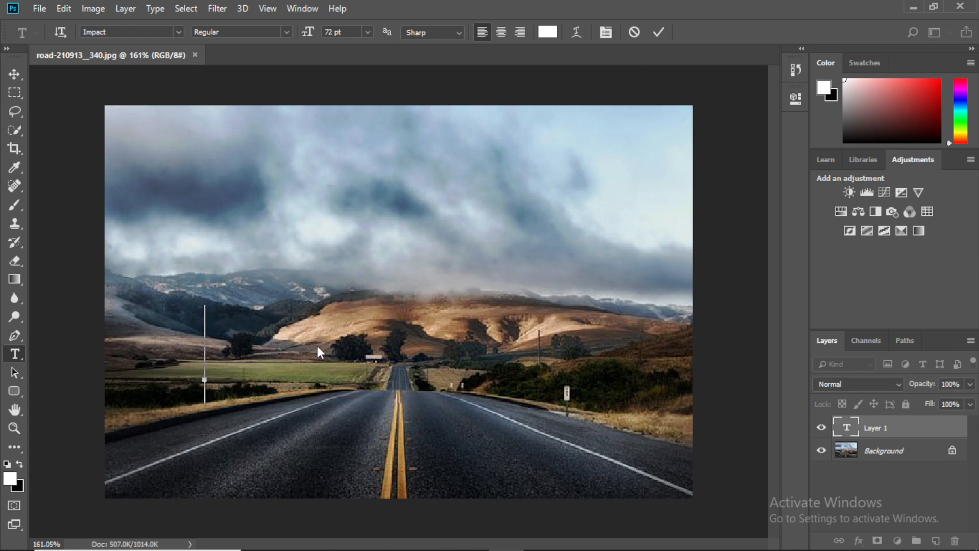
pyautogui.write('st')
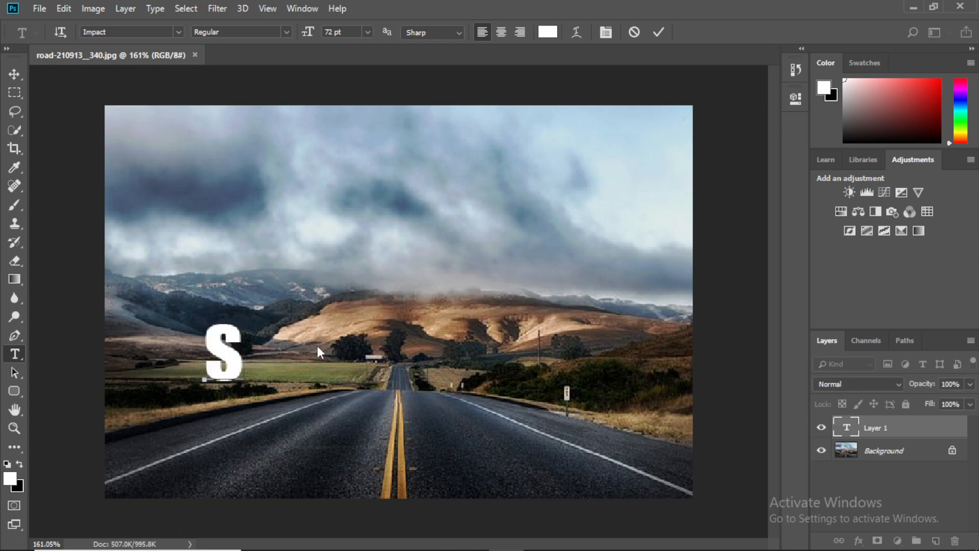
pyautogui.press('BackSpace')
pyautogui.press('BackSpace')
pyautogui.write('STAR')
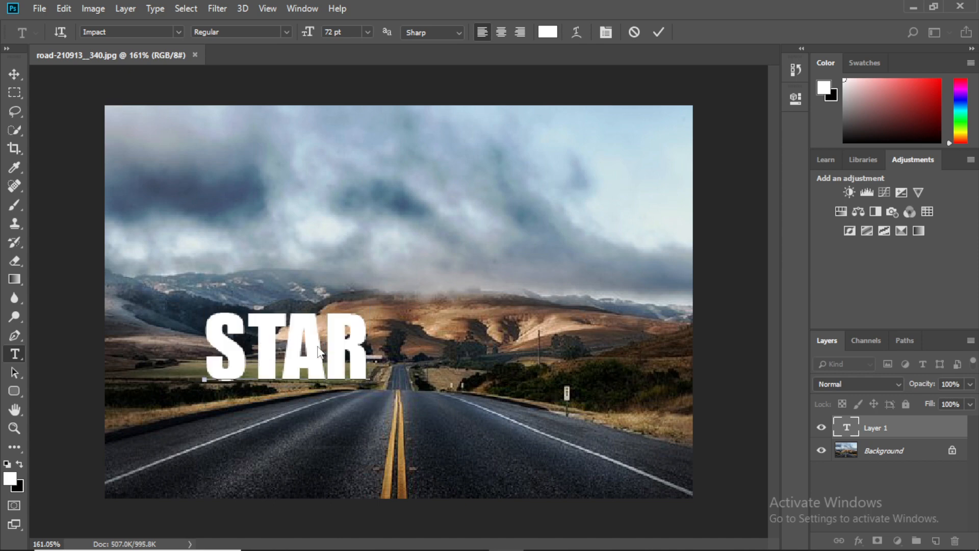
pyautogui.write('T')
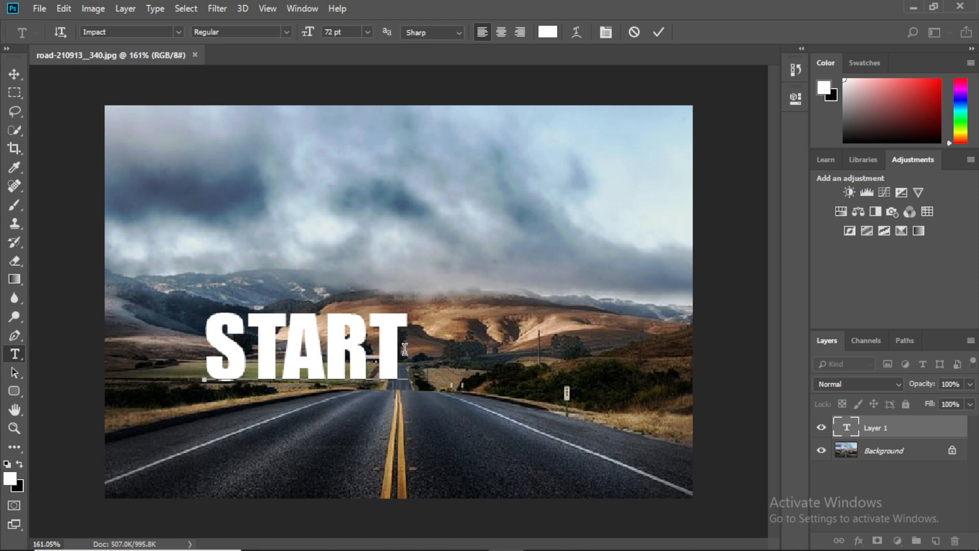
pyautogui.click(658, 32)
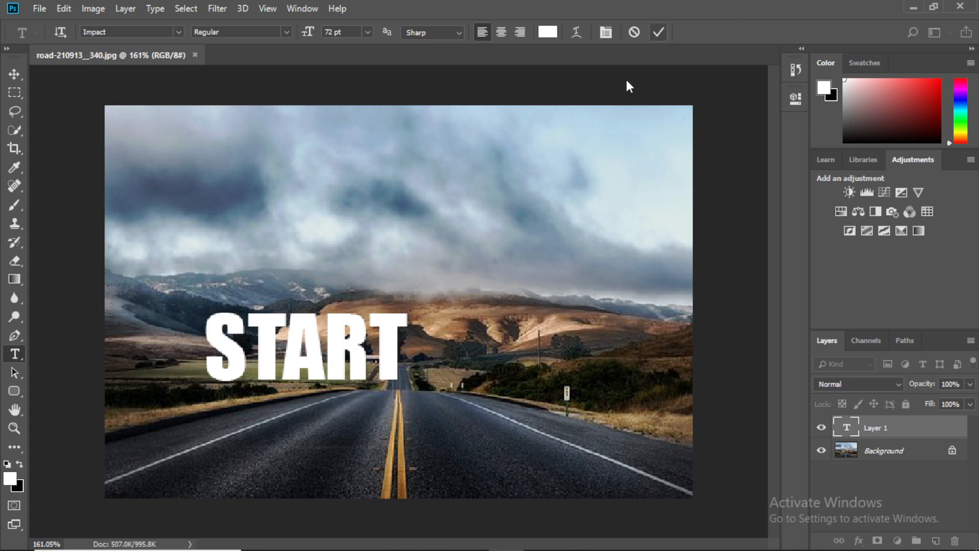
# - Move the START text onto the middle of the road and rasterize its type layer
pyautogui.press('v')
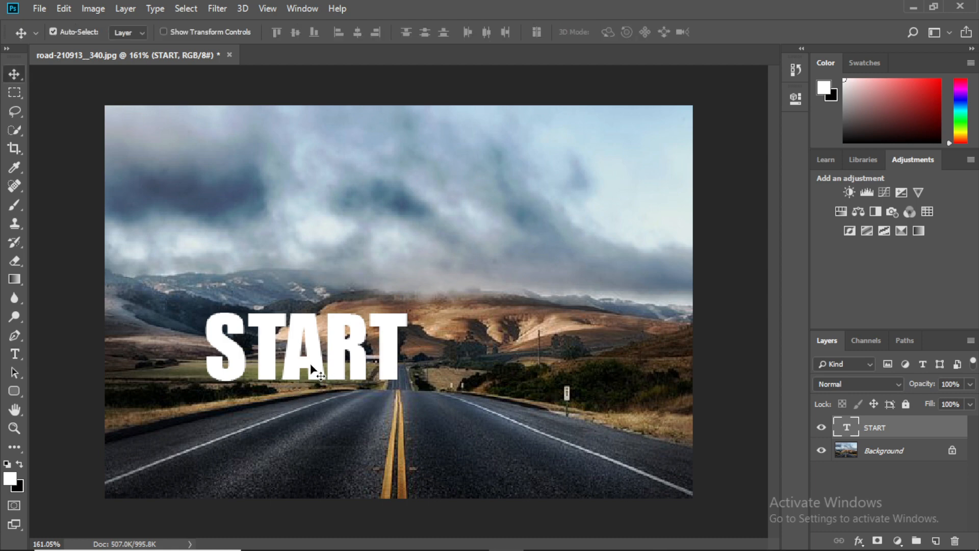
pyautogui.moveTo(311, 372); pyautogui.dragTo(410, 426)
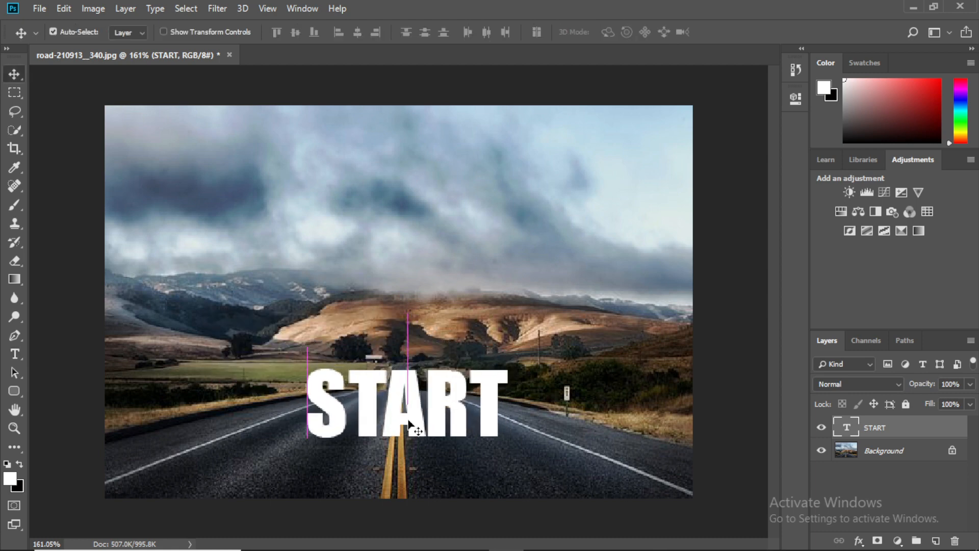
pyautogui.rightClick(888, 429)
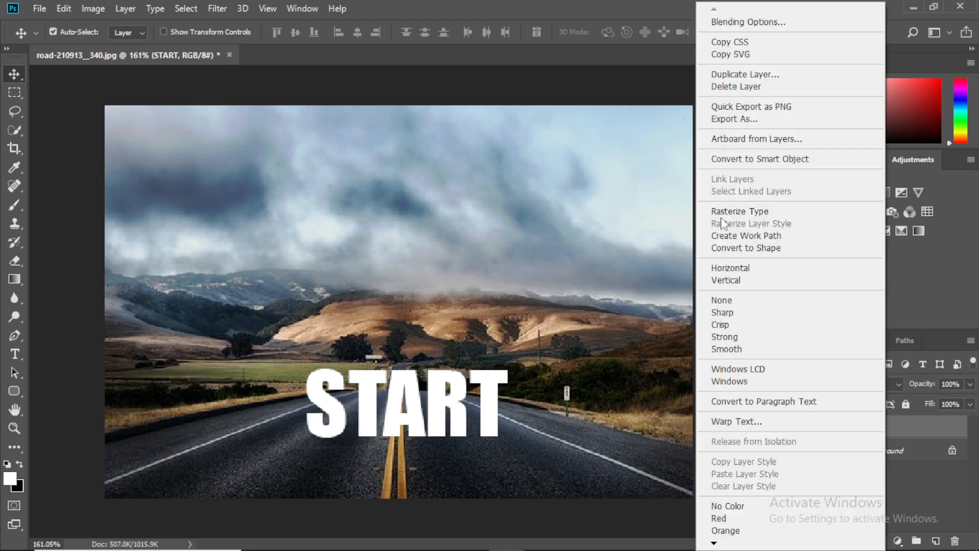
pyautogui.click(733, 217)
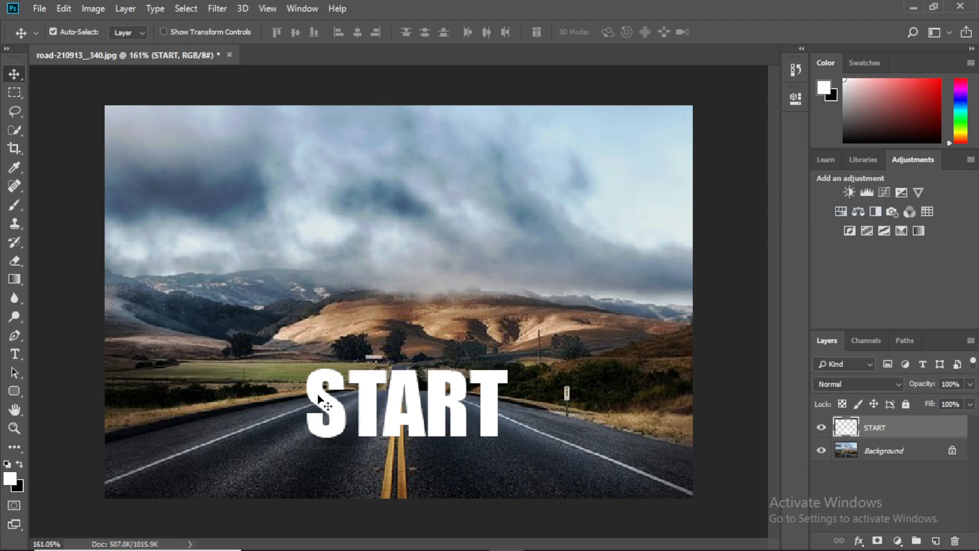
# - Select the whole START word with a rectangular marquee and cut it from its layer
pyautogui.press('m')
pyautogui.moveTo(294, 361); pyautogui.dragTo(516, 445)
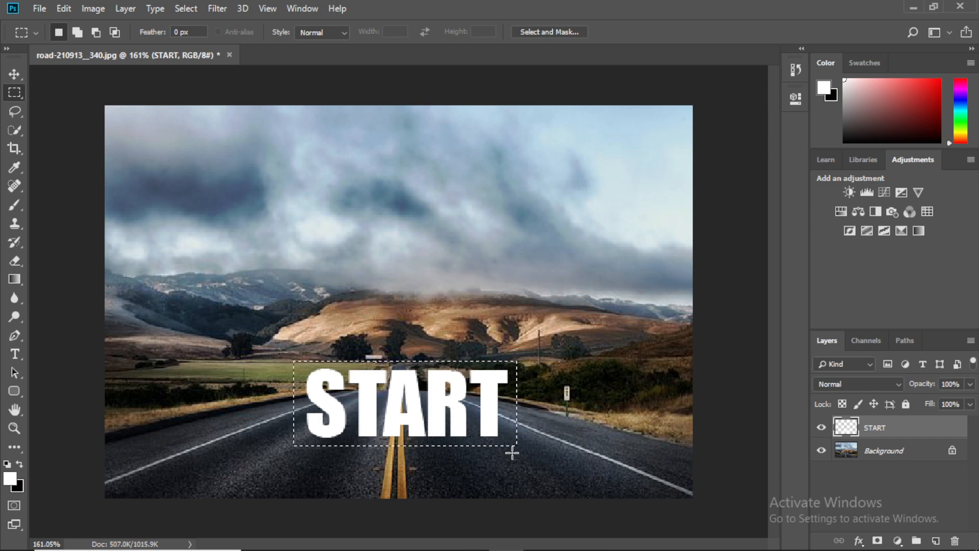
pyautogui.hotkey('ctrl', 'x')
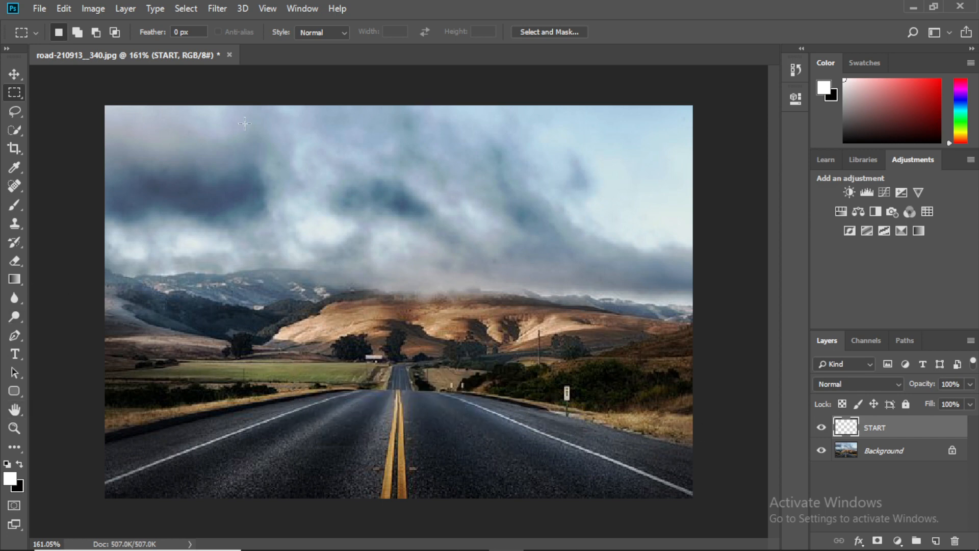
# - Open the Vanishing Point filter and draw a four-cornered perspective plane on the road between the white edge lines
pyautogui.click(217, 9)
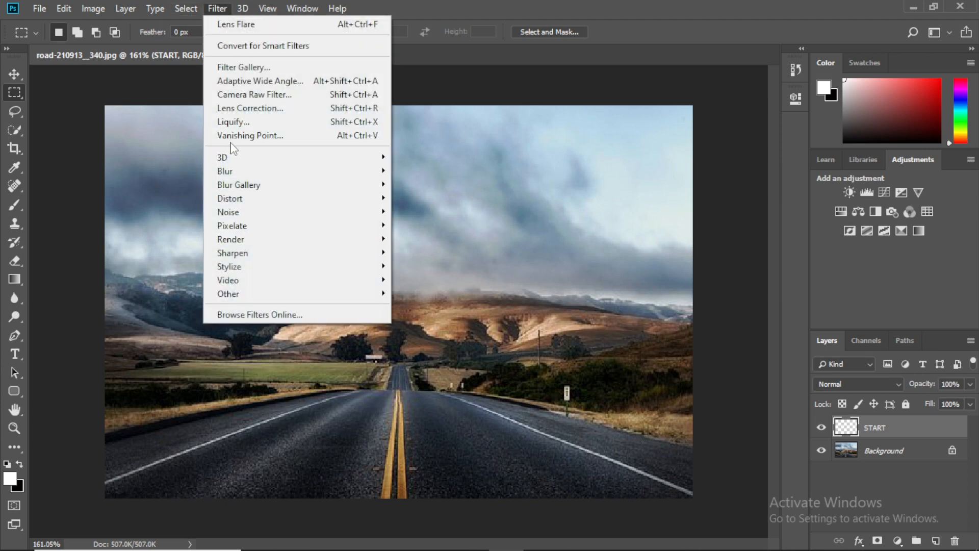
pyautogui.click(235, 136)
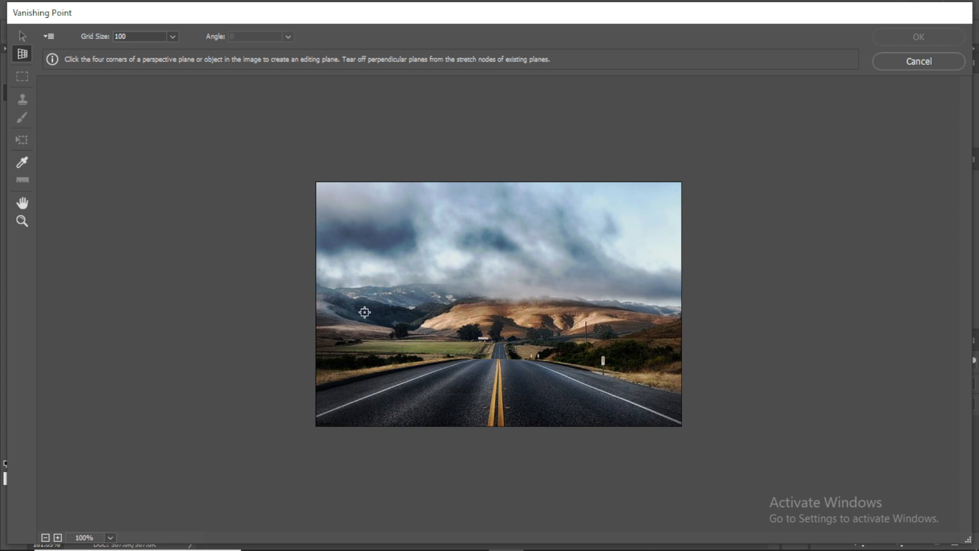
pyautogui.scroll(1, 372, 312)
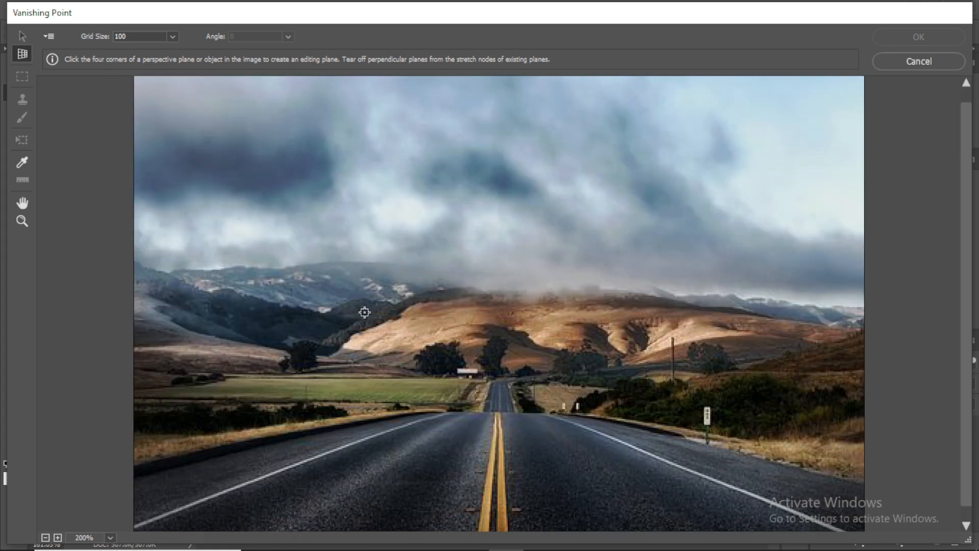
pyautogui.click(199, 509)
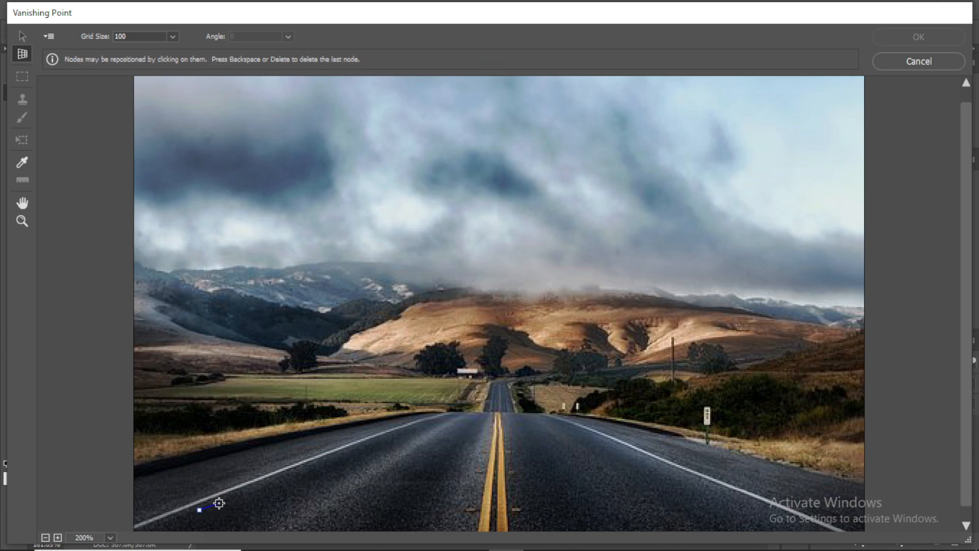
pyautogui.click(359, 448)
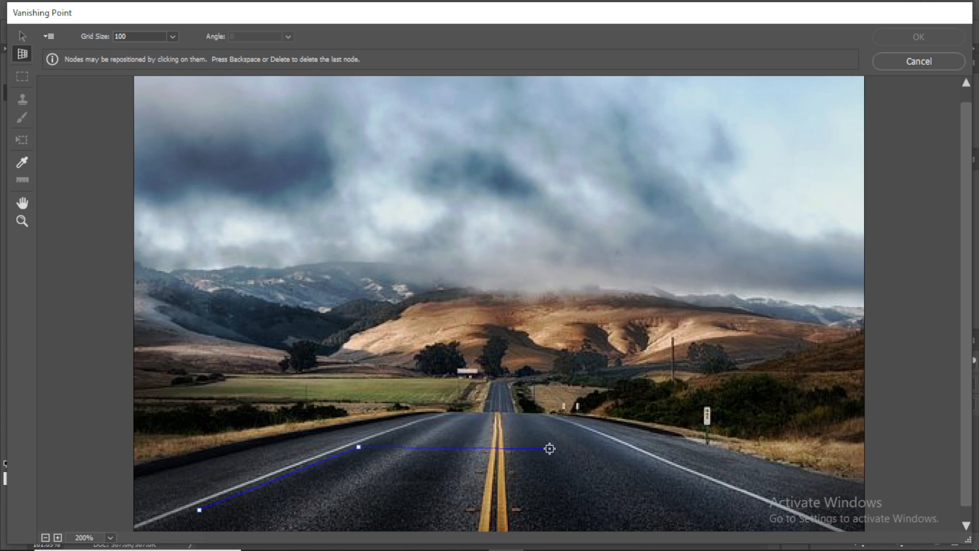
pyautogui.click(634, 451)
pyautogui.click(794, 520)
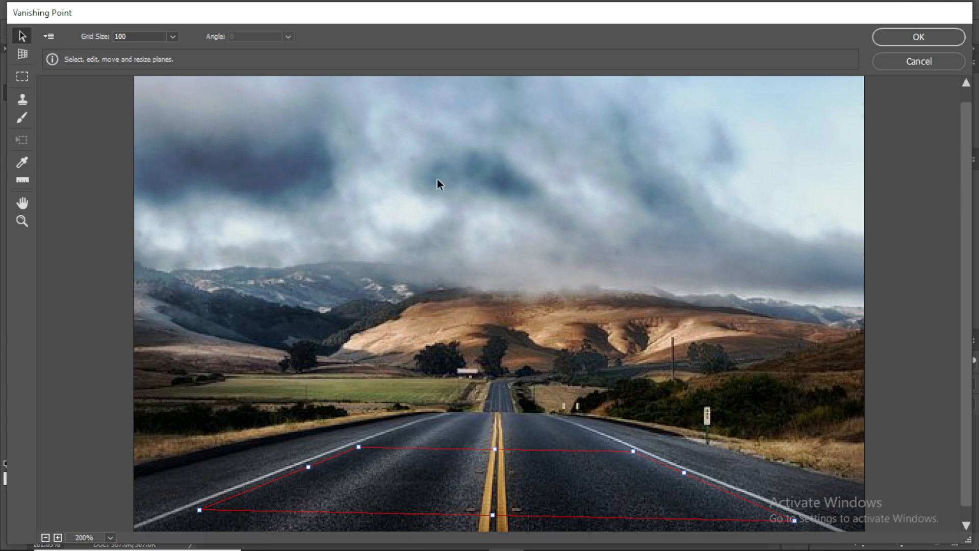
# - Paste the cut START text into Vanishing Point and move it onto the road's perspective plane
pyautogui.hotkey('ctrl', 'v')
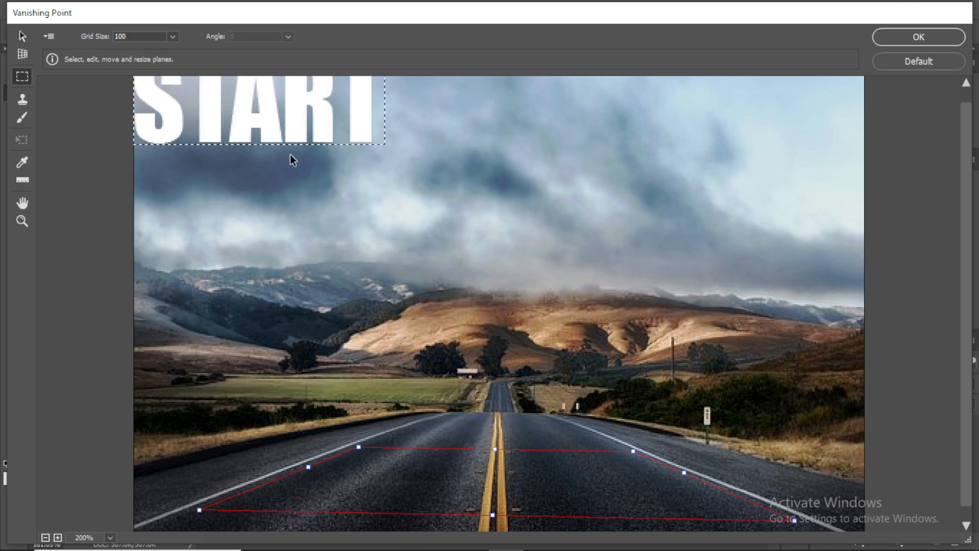
pyautogui.moveTo(253, 119); pyautogui.dragTo(224, 535)
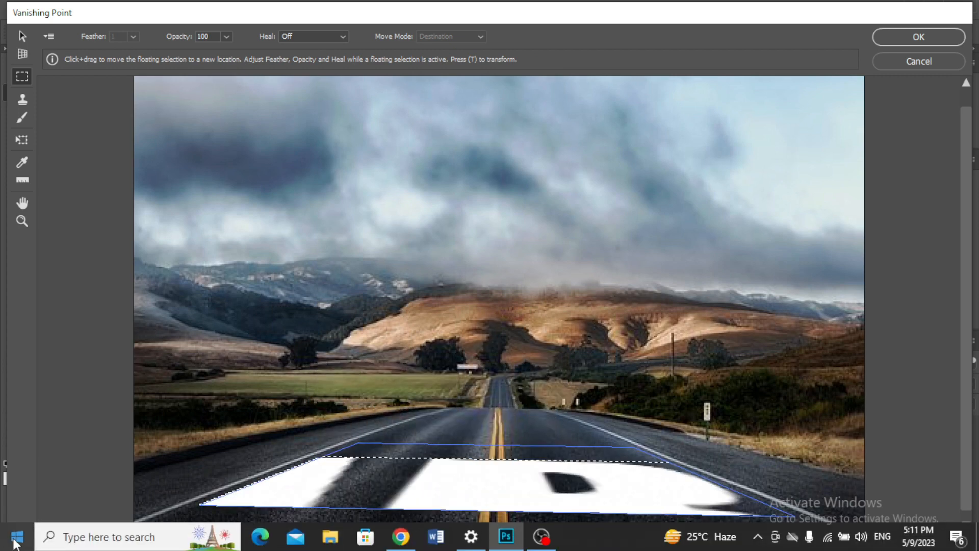
# - Activate the Transform tool and slide the oversized START text along the road plane to bring its outer corner handle within reach
pyautogui.press('t')
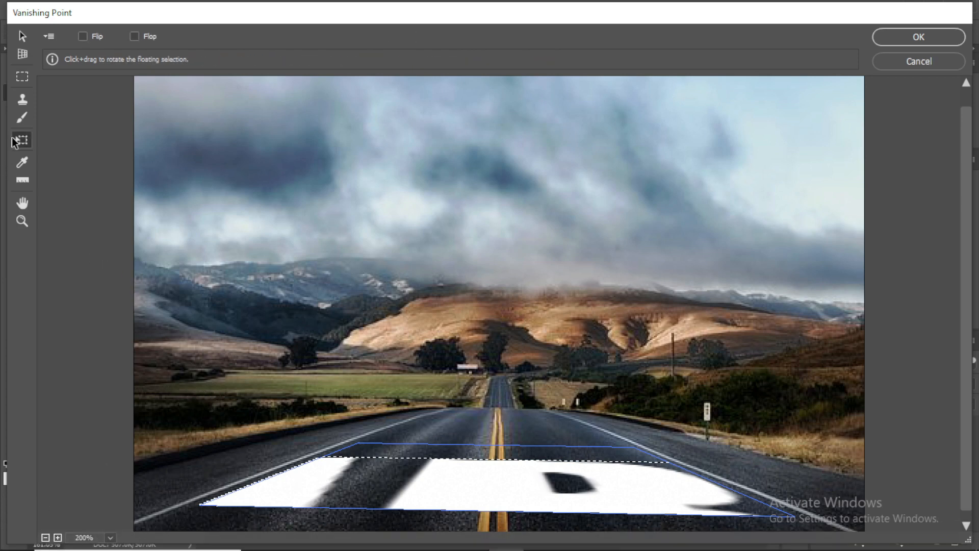
pyautogui.press('alt')
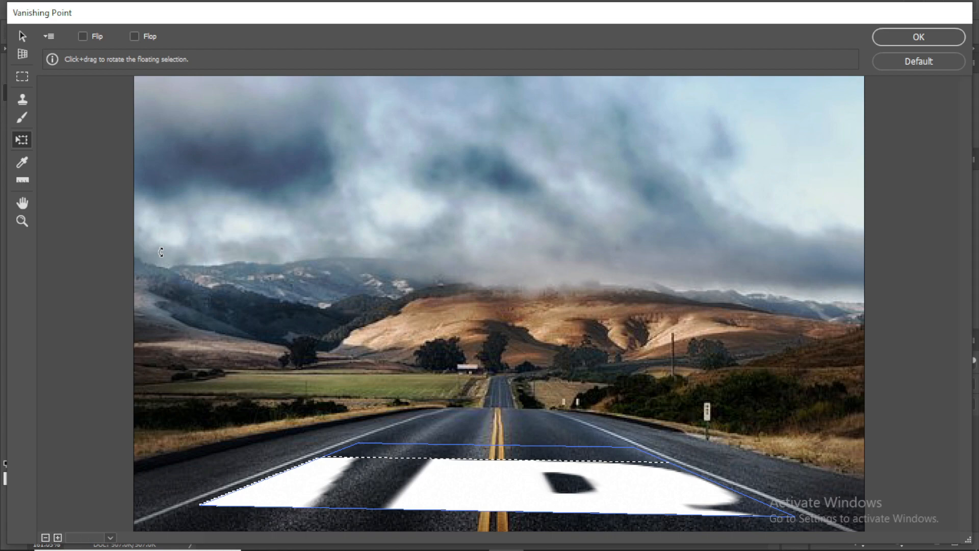
pyautogui.scroll(-2, 161, 252)
pyautogui.scroll(2, 160, 252)
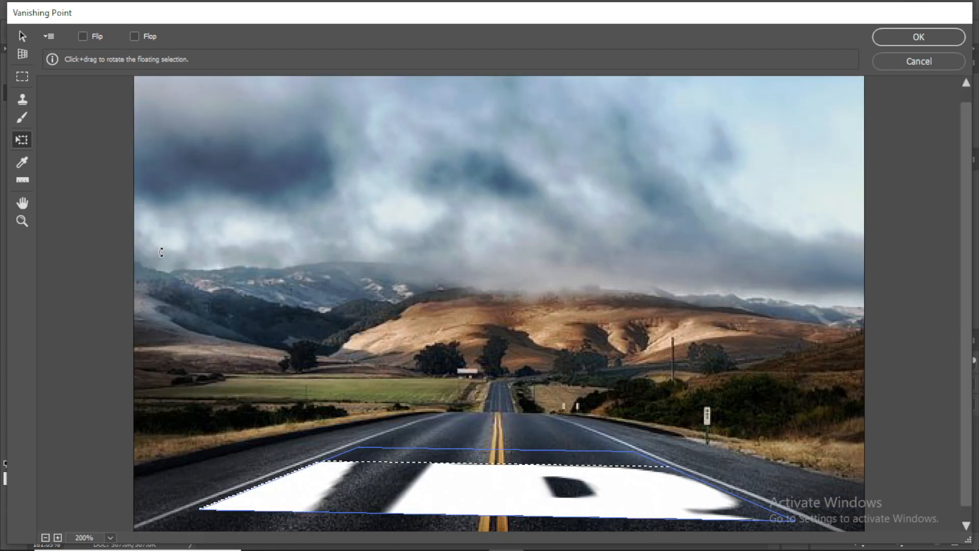
pyautogui.moveTo(540, 492); pyautogui.dragTo(452, 497)
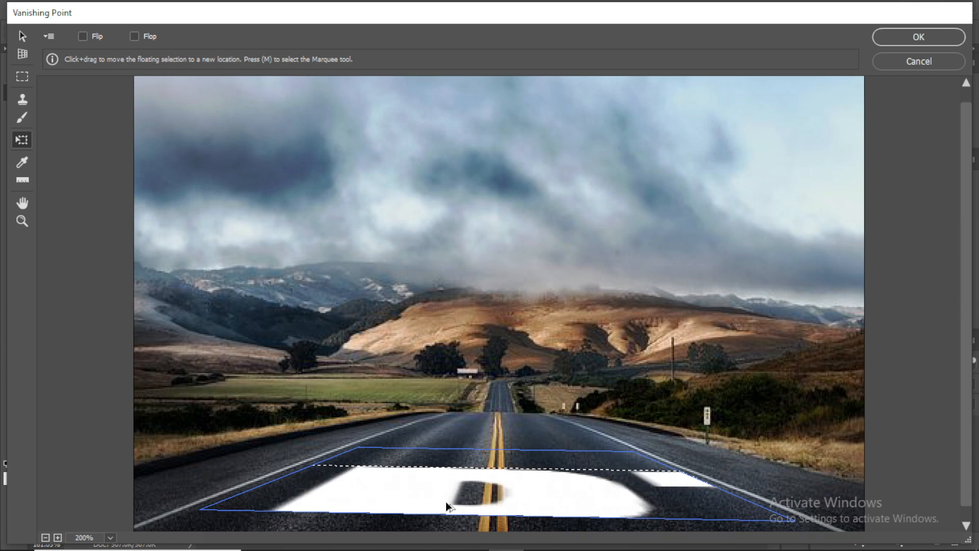
pyautogui.press('alt')
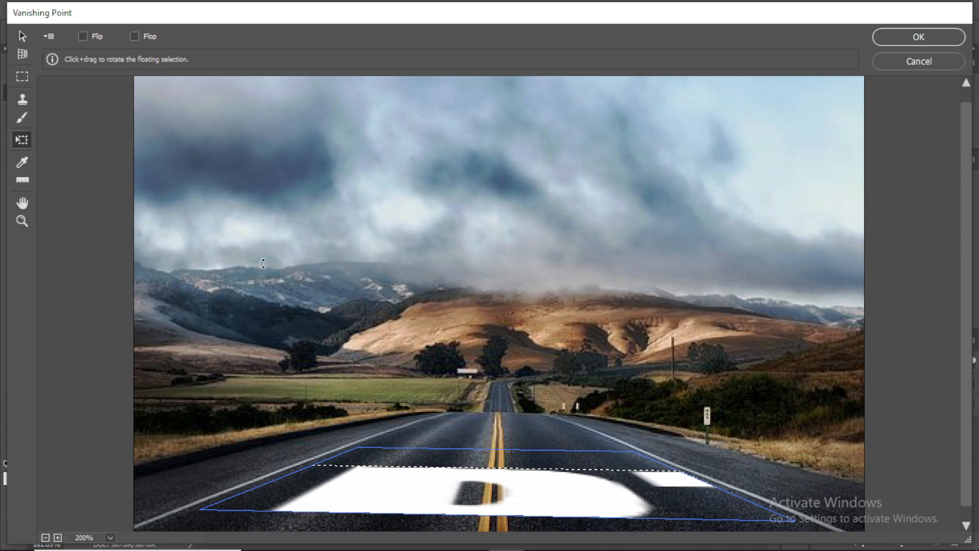
pyautogui.moveTo(396, 491); pyautogui.dragTo(477, 469)
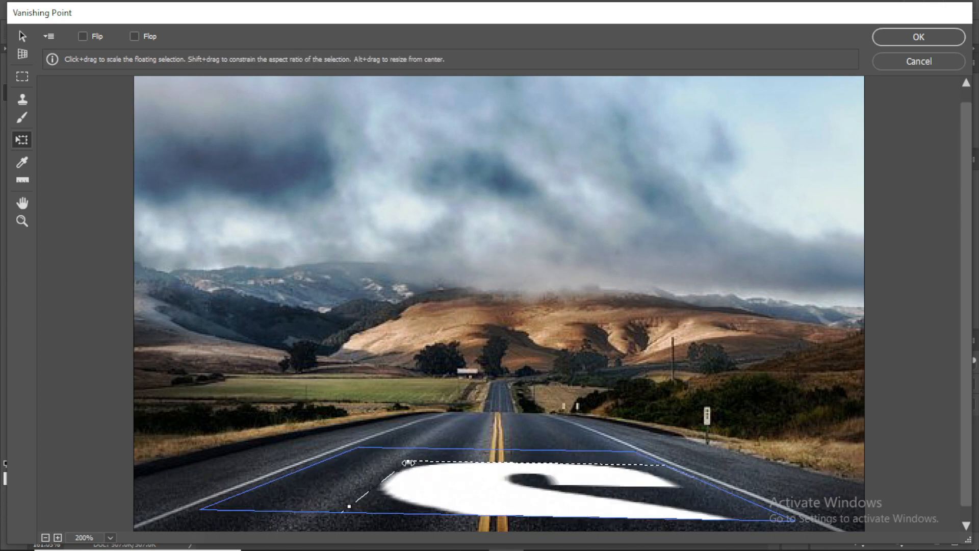
# - Scale the floating START text down until the whole word fits inside the road's perspective plane
pyautogui.moveTo(408, 462); pyautogui.dragTo(466, 476)
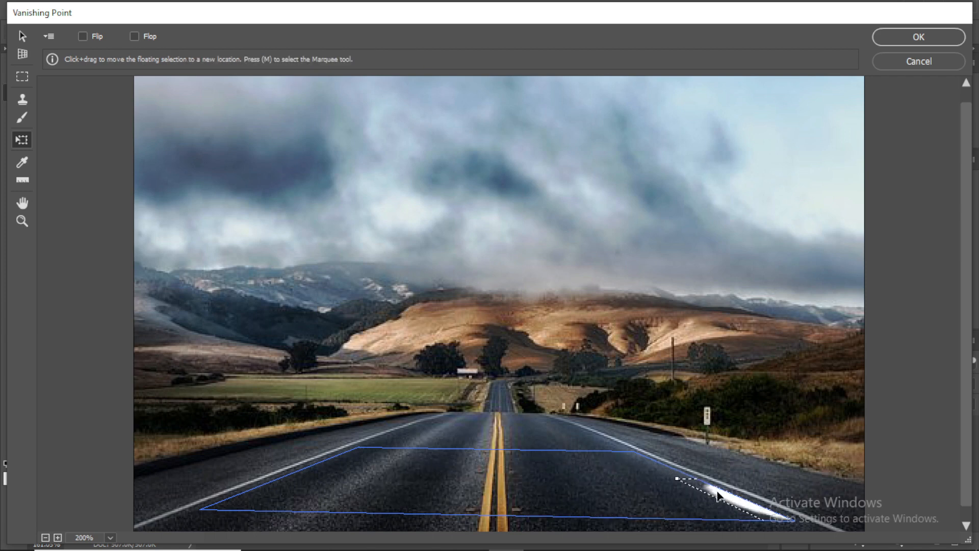
pyautogui.moveTo(714, 489); pyautogui.dragTo(568, 498)
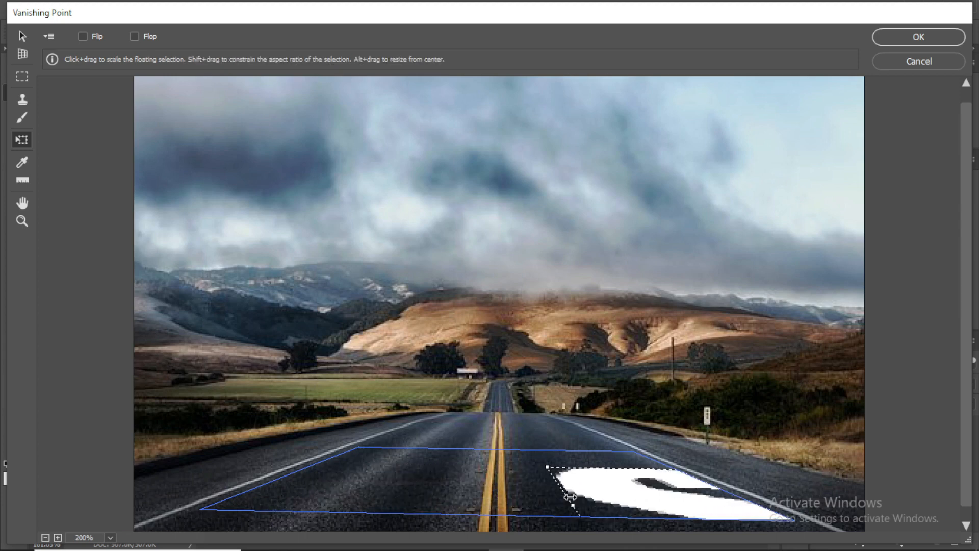
pyautogui.hotkey('ctrl', 'z')
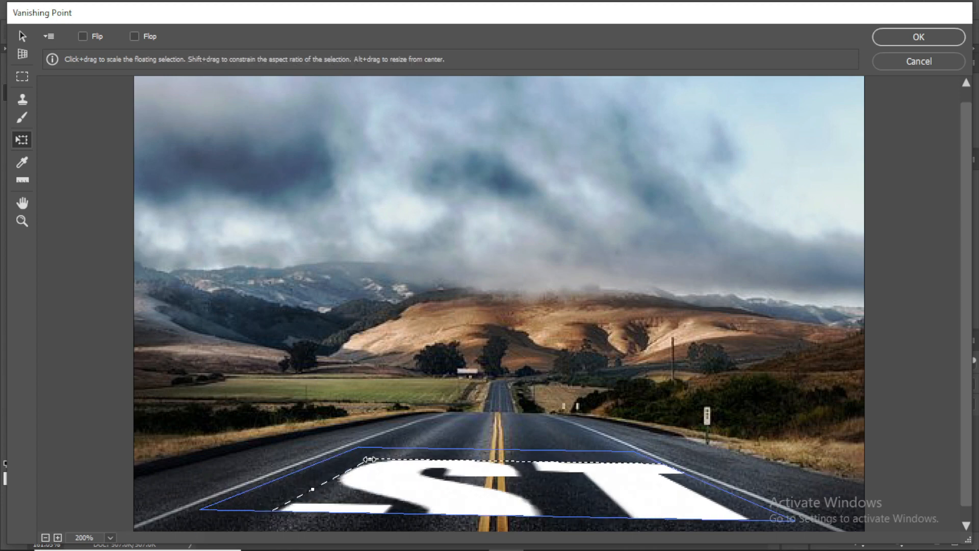
pyautogui.moveTo(370, 459); pyautogui.dragTo(423, 474)
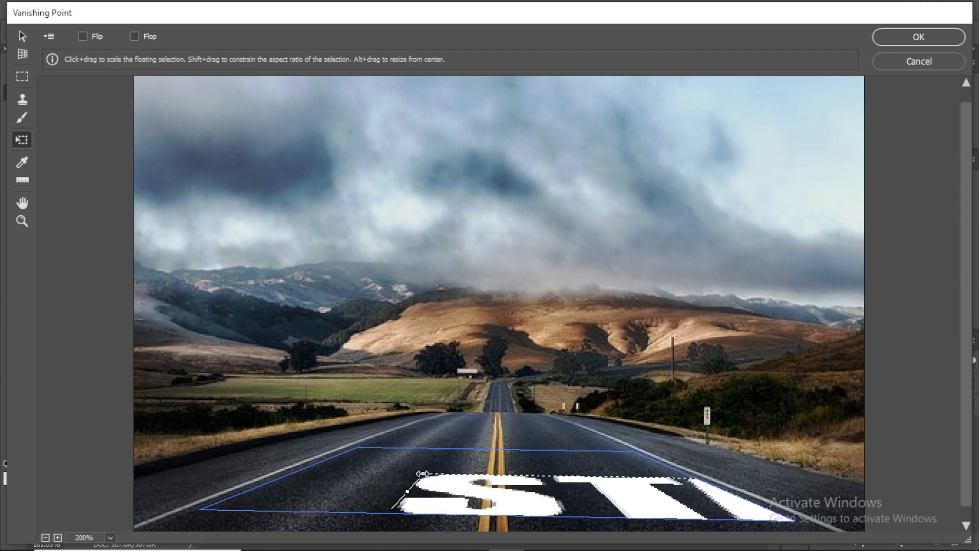
pyautogui.moveTo(513, 507); pyautogui.dragTo(376, 502)
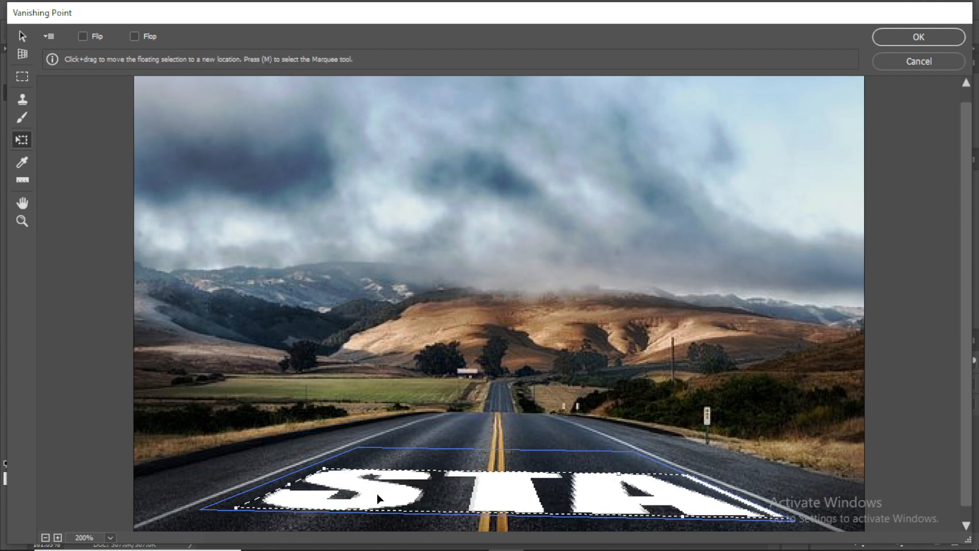
pyautogui.moveTo(320, 470); pyautogui.dragTo(343, 483)
pyautogui.moveTo(546, 481); pyautogui.dragTo(325, 488)
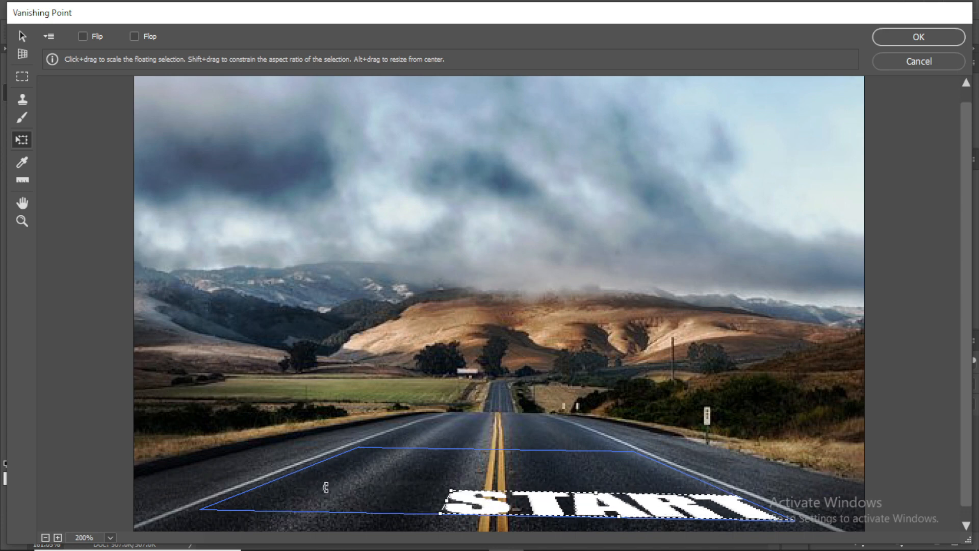
# - Centre START over the double yellow line, resize it to span most of the lane width, and apply the Vanishing Point filter
pyautogui.moveTo(541, 510); pyautogui.dragTo(430, 500)
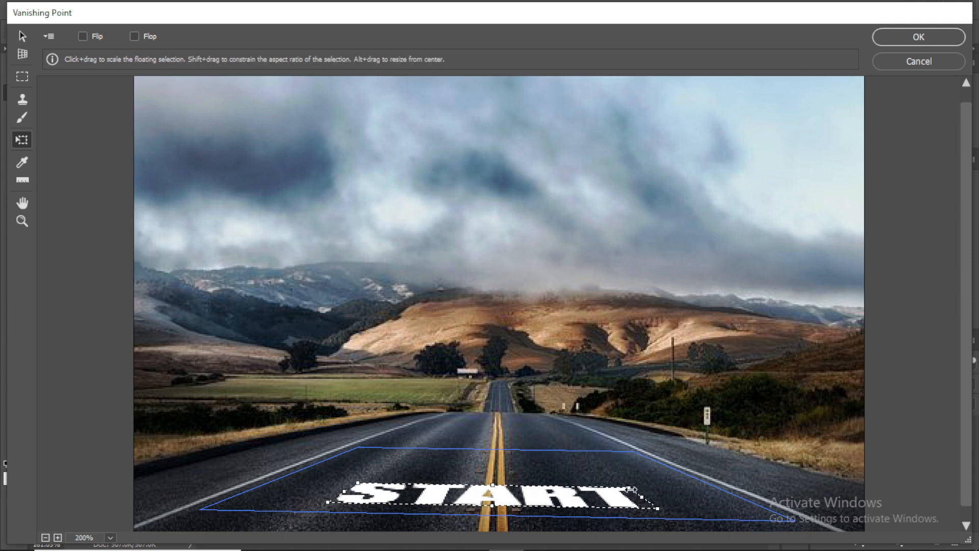
pyautogui.moveTo(631, 489); pyautogui.dragTo(567, 507)
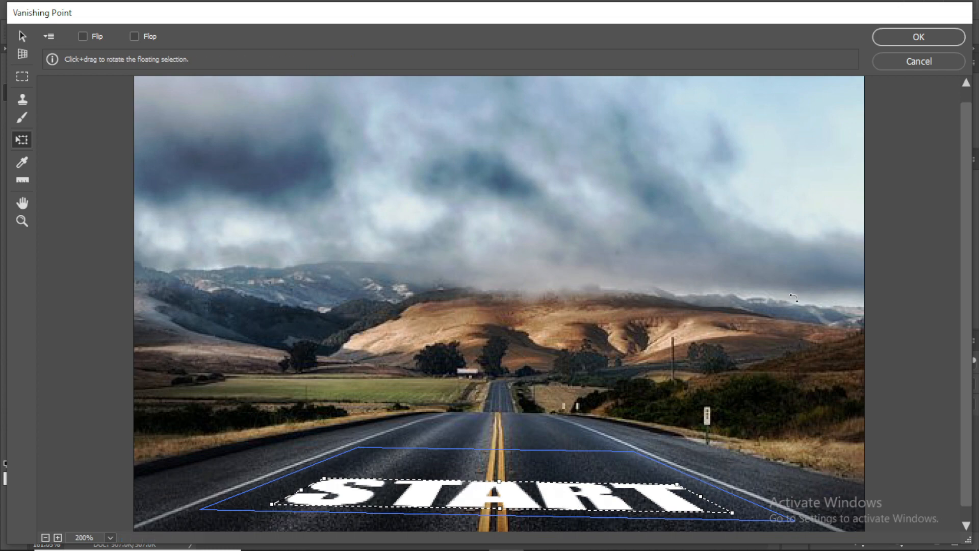
pyautogui.click(912, 37)
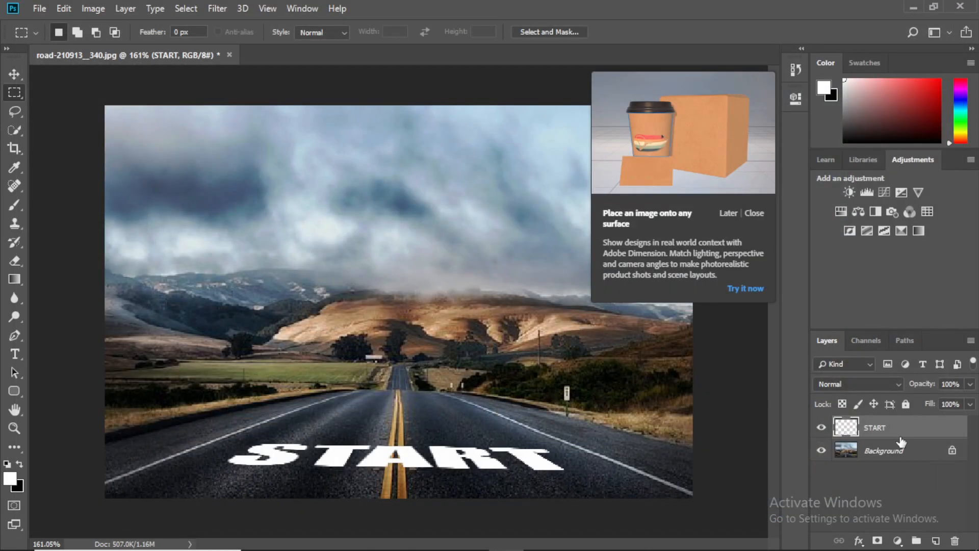
# - Hide the START layer and marquee the nearest stretch of the double yellow line on the Background layer
pyautogui.click(886, 456)
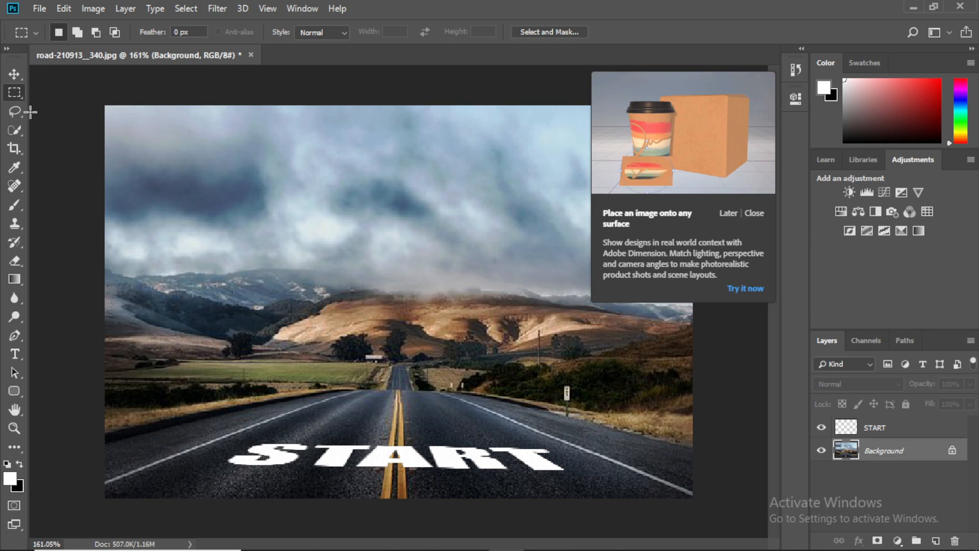
pyautogui.click(821, 427)
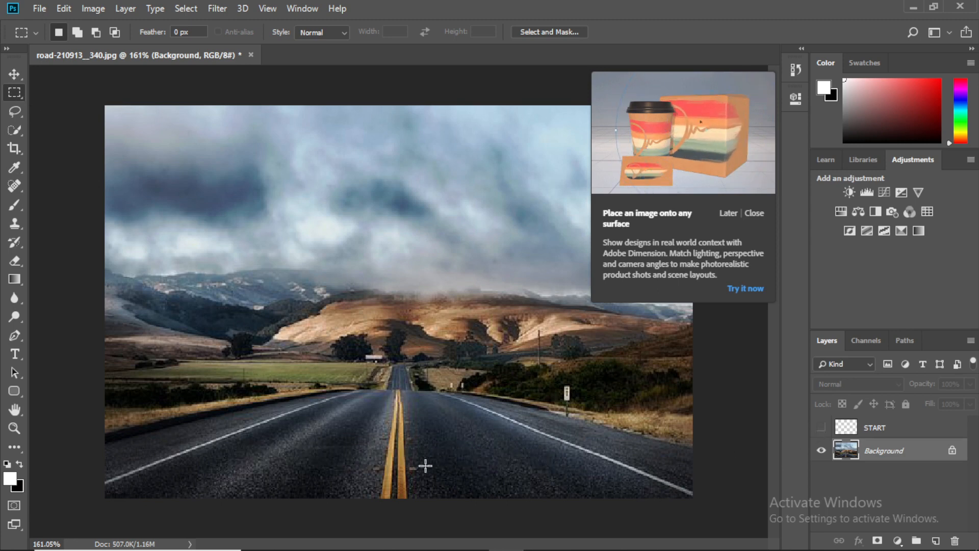
pyautogui.moveTo(376, 438); pyautogui.dragTo(426, 487)
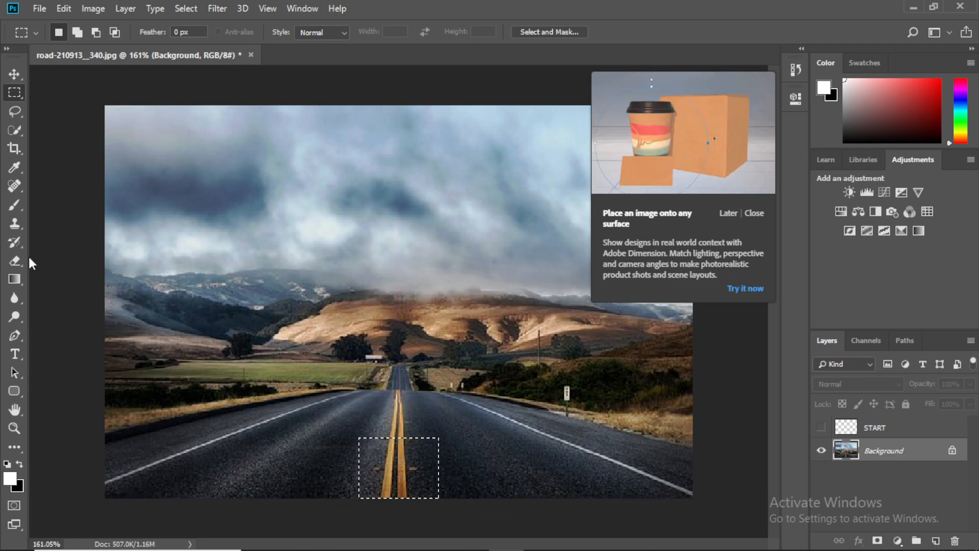
# - Fill the selected road area with Content-Aware contents, using Color Adaptation, Normal mode and 100% opacity
pyautogui.rightClick(413, 461)
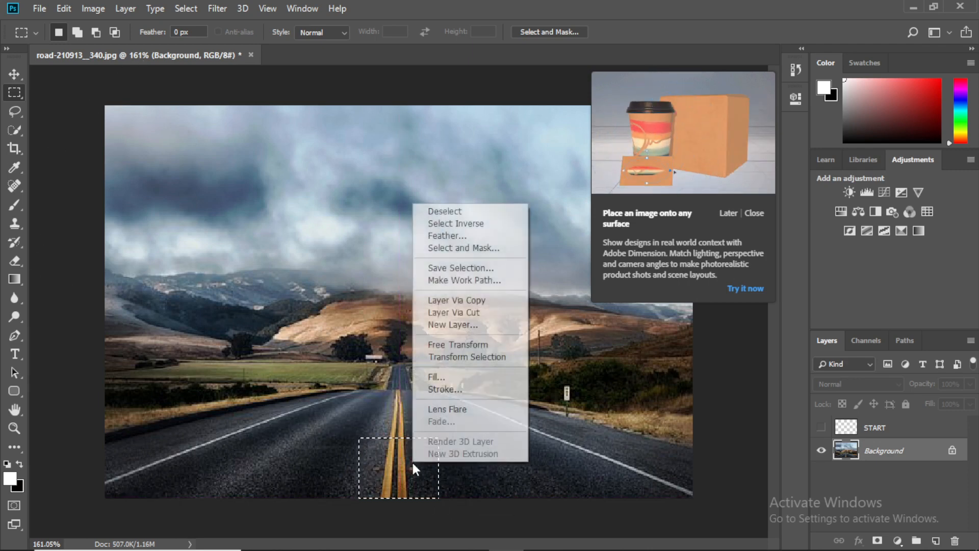
pyautogui.click(449, 377)
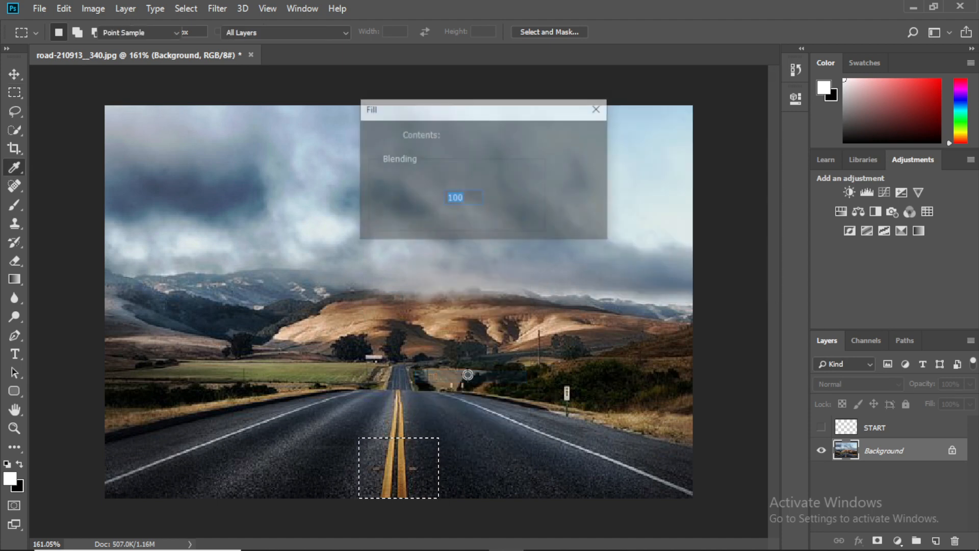
pyautogui.click(491, 146)
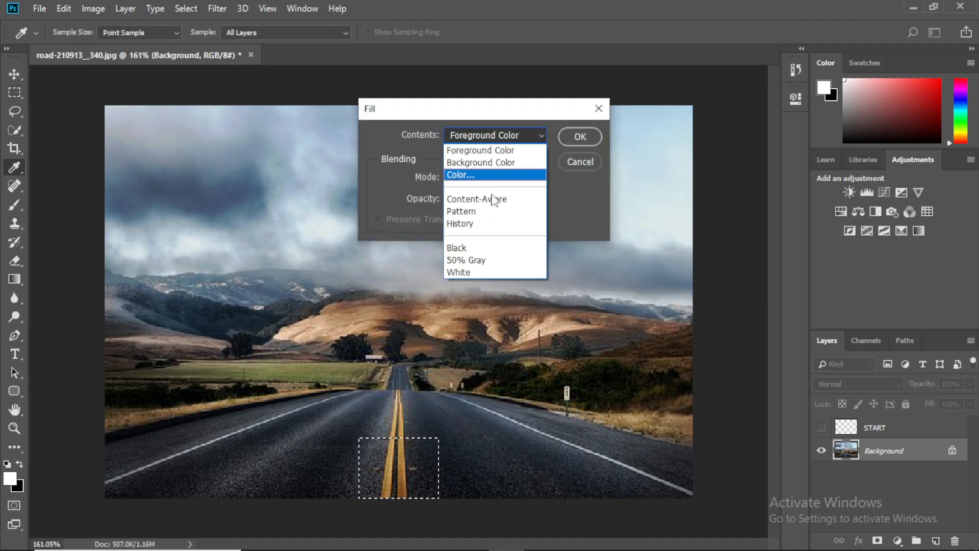
pyautogui.click(491, 199)
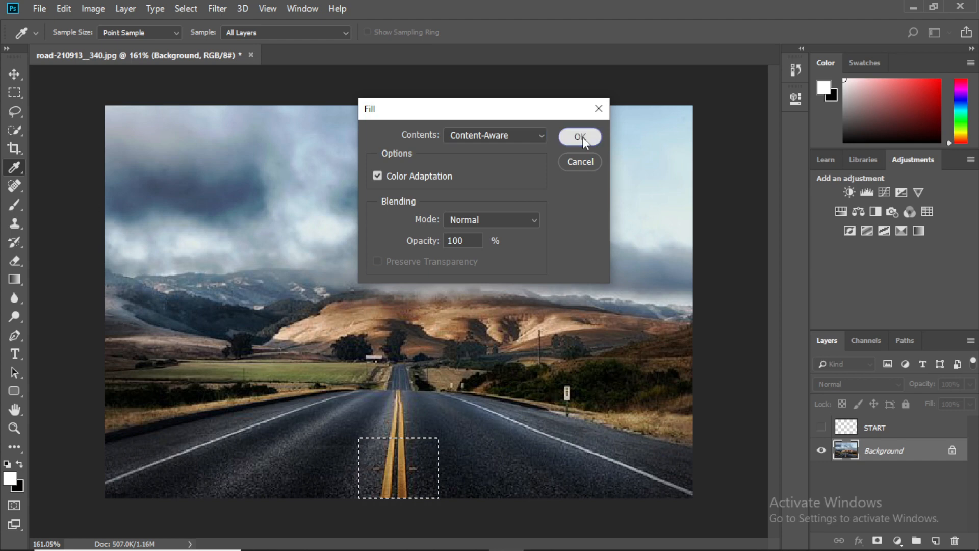
pyautogui.click(583, 137)
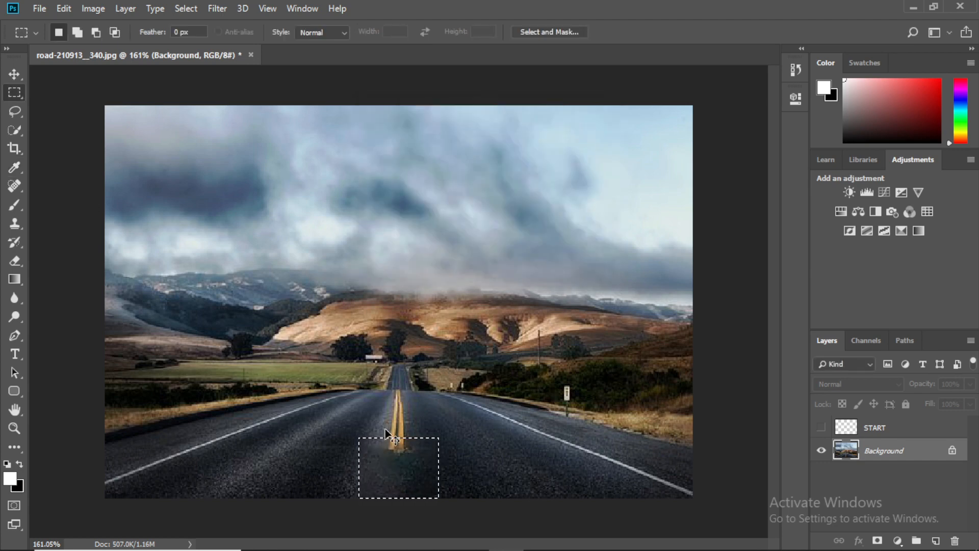
# - Select the leftover end of the yellow line and cover it with nearby asphalt using the Clone Stamp at brush size 30
pyautogui.hotkey('ctrl', 'd')
pyautogui.moveTo(367, 433); pyautogui.dragTo(426, 469)
pyautogui.press('o')
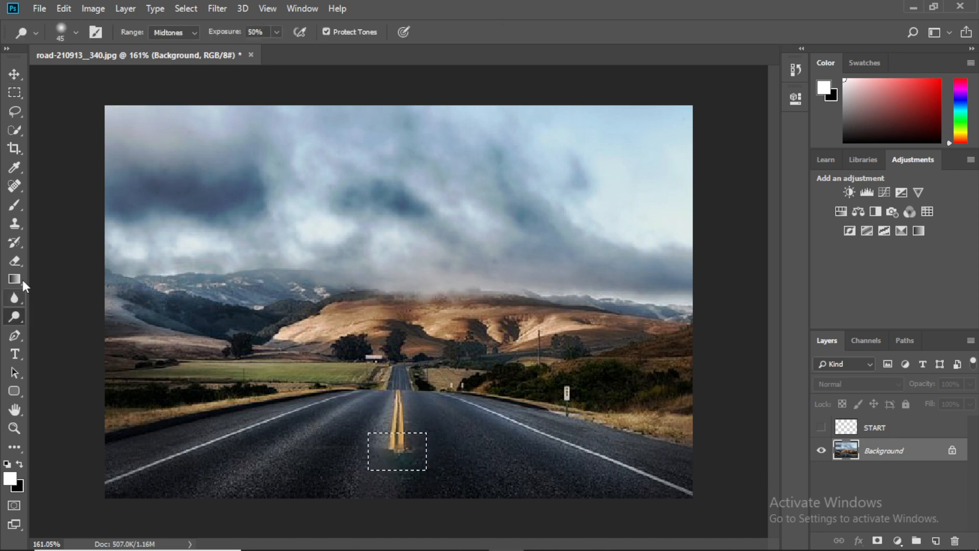
pyautogui.click(14, 224)
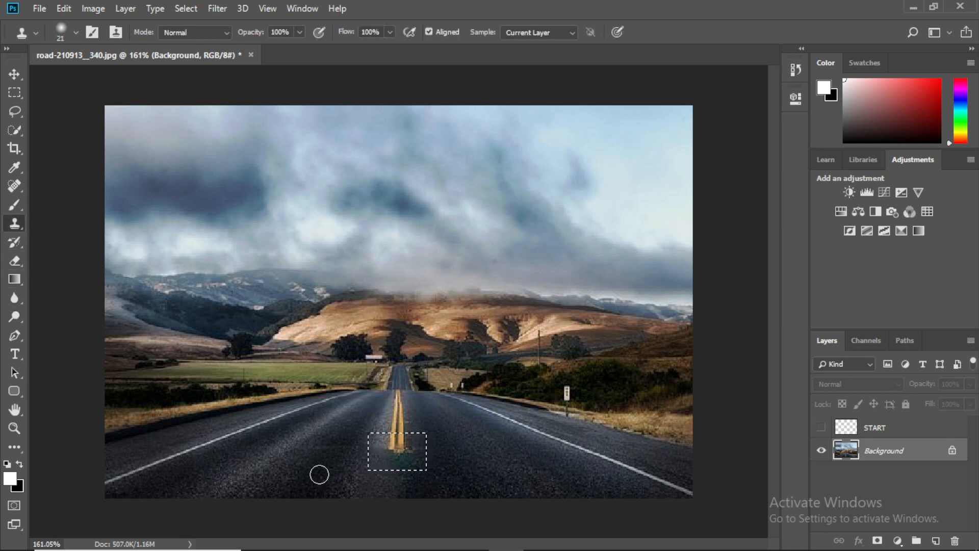
pyautogui.moveTo(393, 444)
pyautogui.mouseDown()
pyautogui.moveTo(394, 461)
pyautogui.moveTo(415, 439)
pyautogui.moveTo(390, 461)
pyautogui.moveTo(395, 440)
pyautogui.moveTo(387, 441)
pyautogui.moveTo(400, 452)
pyautogui.moveTo(417, 430)
pyautogui.moveTo(402, 463)
pyautogui.mouseUp()
pyautogui.press('super')
pyautogui.press('super')
pyautogui.keyDown('alt'); pyautogui.click(384, 469); pyautogui.keyUp('alt')
pyautogui.press(']')
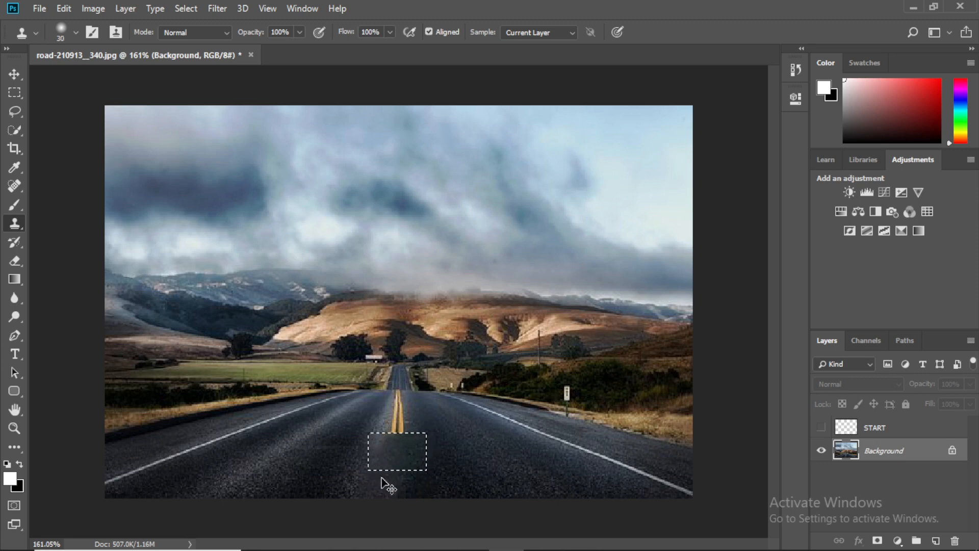
pyautogui.hotkey('ctrl', 'd')
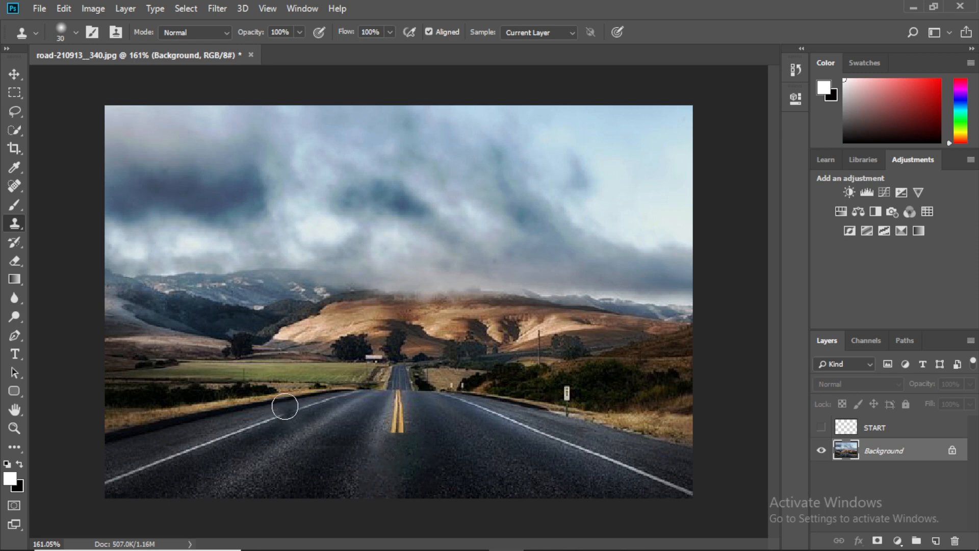
# - Show the START layer again and open its Blending Options, keeping the text visible beside the dialog
pyautogui.click(821, 427)
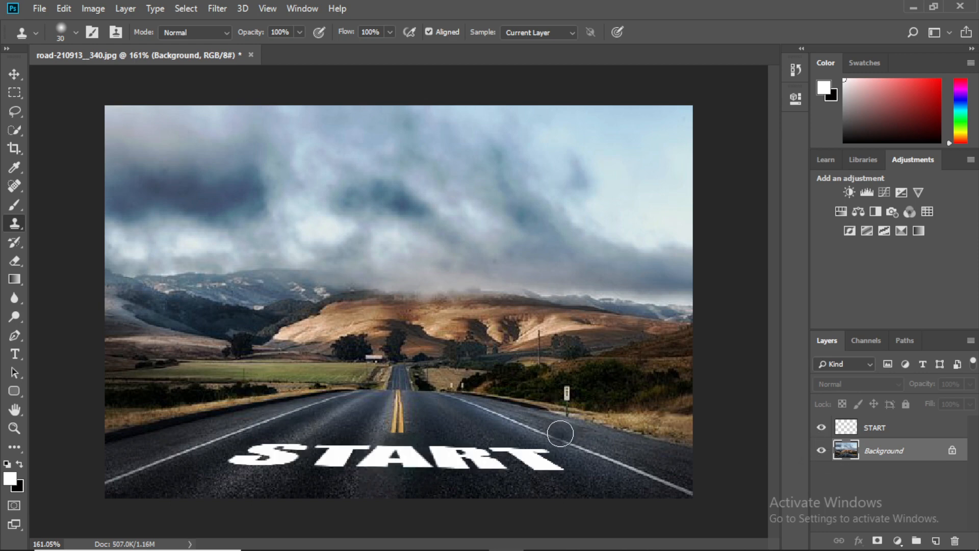
pyautogui.click(877, 433)
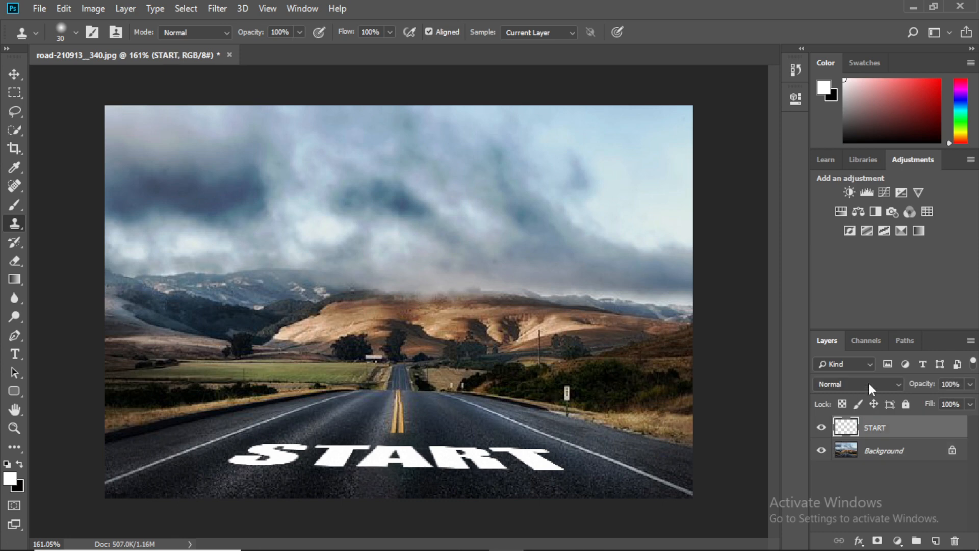
pyautogui.rightClick(892, 426)
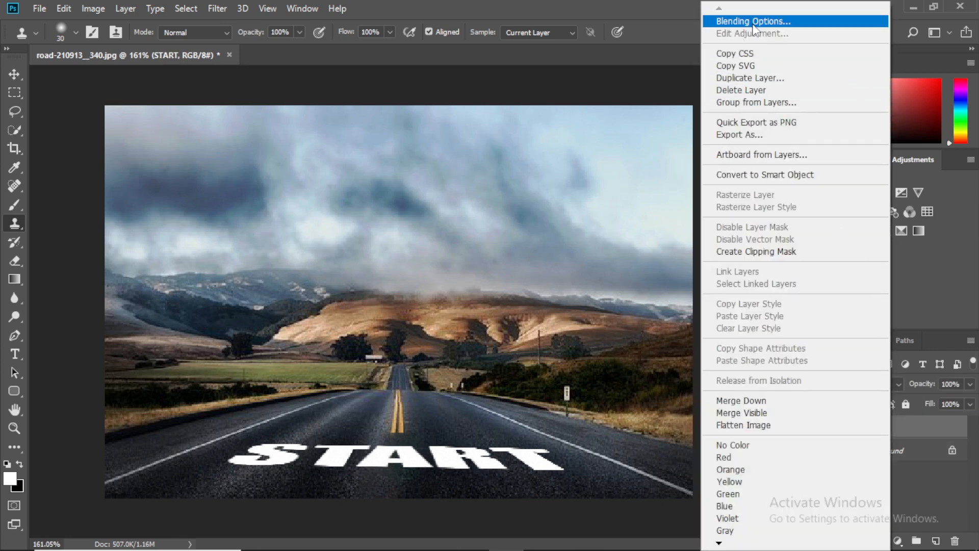
pyautogui.click(754, 21)
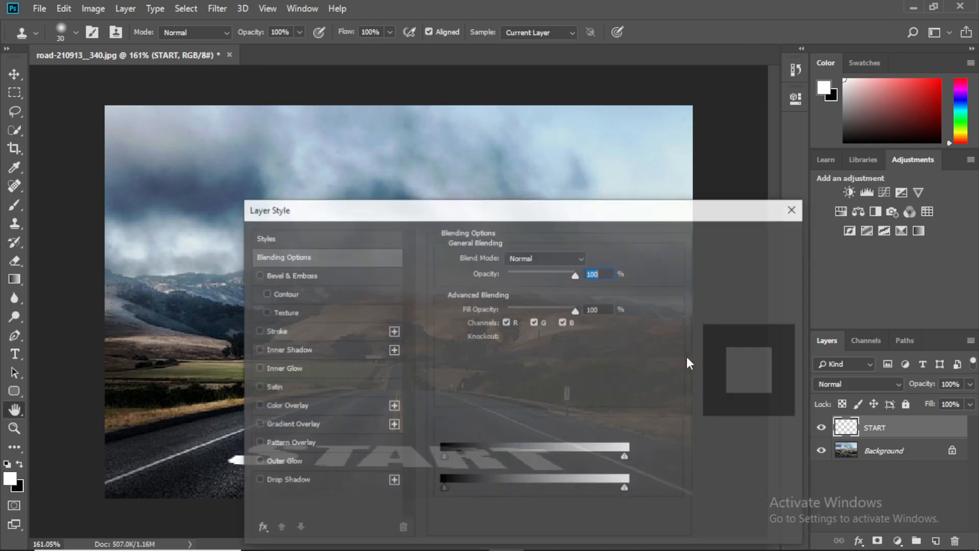
pyautogui.moveTo(509, 219); pyautogui.dragTo(716, 95)
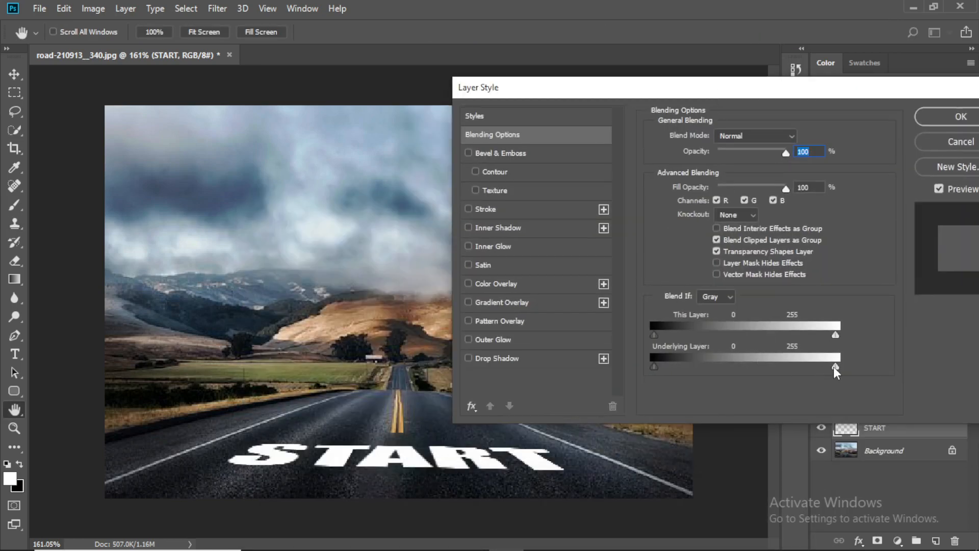
# - Set the Blend If range of the Underlying Layer to 6 for the shadows and 116 for the highlights
pyautogui.keyDown('alt'); pyautogui.moveTo(835, 367); pyautogui.dragTo(794, 370); pyautogui.keyUp('alt')
pyautogui.moveTo(835, 366); pyautogui.dragTo(795, 367)
pyautogui.moveTo(720, 375); pyautogui.dragTo(667, 366)
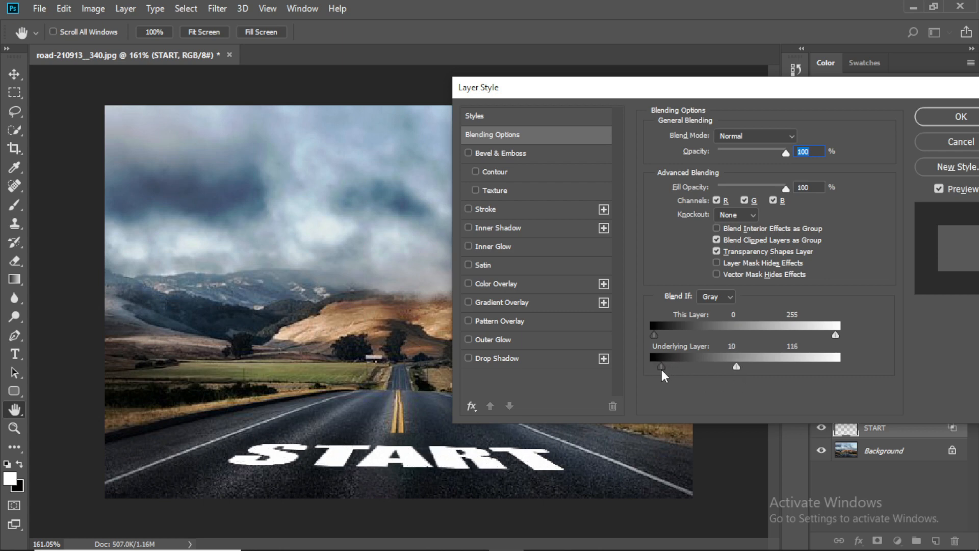
pyautogui.moveTo(662, 370); pyautogui.dragTo(659, 370)
# - Split the This Layer highlight limit in Blend If to 254 / 255 and apply the layer style
pyautogui.moveTo(835, 336)
pyautogui.mouseDown()
pyautogui.moveTo(809, 335)
pyautogui.moveTo(835, 346)
pyautogui.mouseUp()
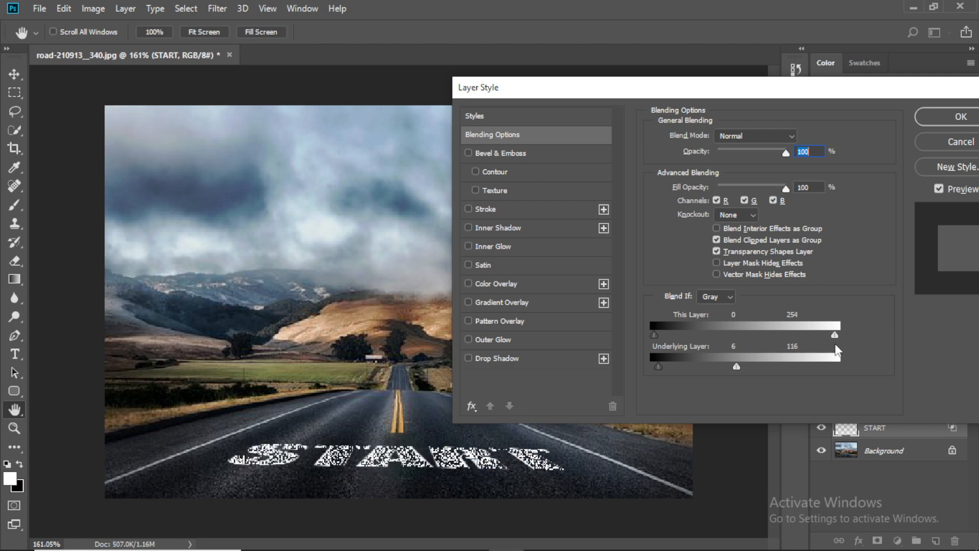
pyautogui.moveTo(836, 335); pyautogui.dragTo(833, 337)
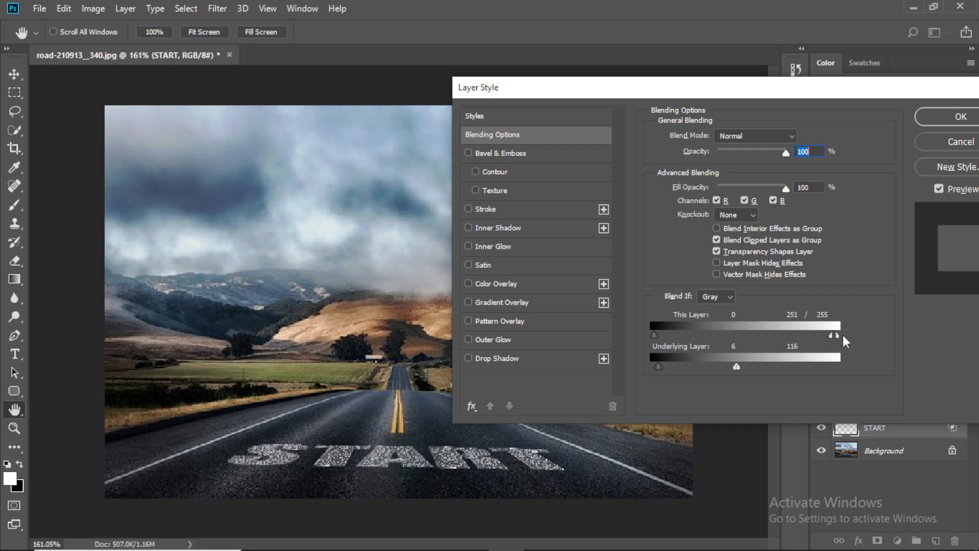
pyautogui.moveTo(831, 335); pyautogui.dragTo(836, 339)
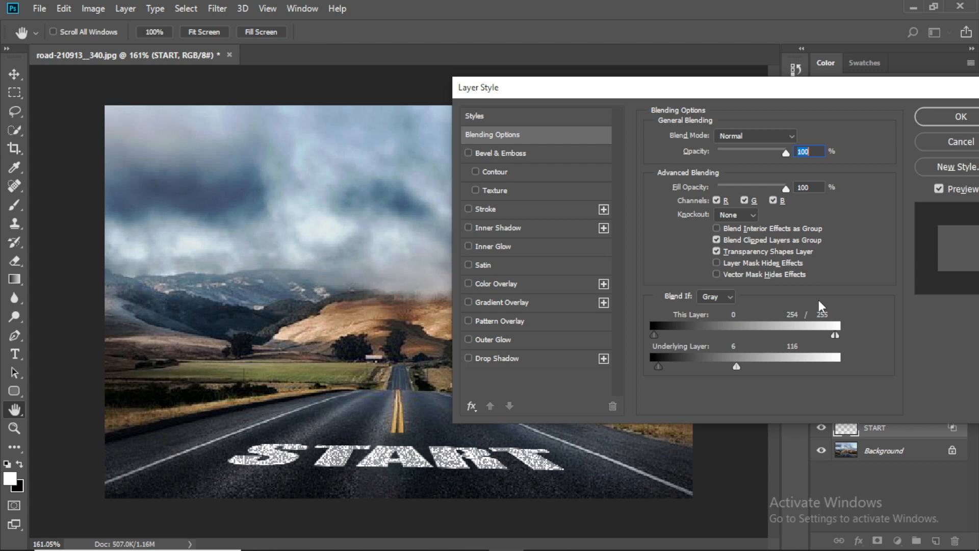
pyautogui.click(939, 125)
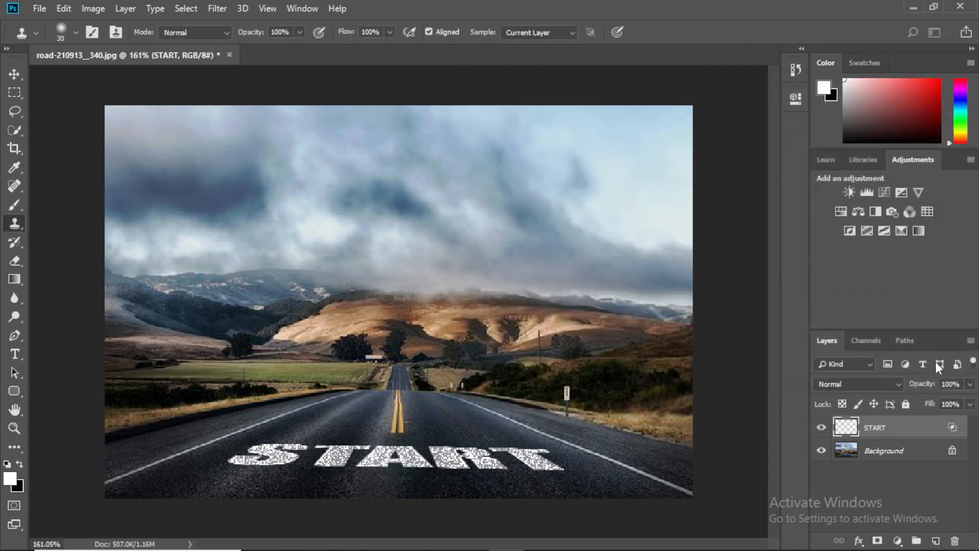
# - Lower the START layer's opacity to 80% and check the blended text against the whole photo
pyautogui.click(970, 384)
pyautogui.moveTo(968, 400); pyautogui.dragTo(957, 403)
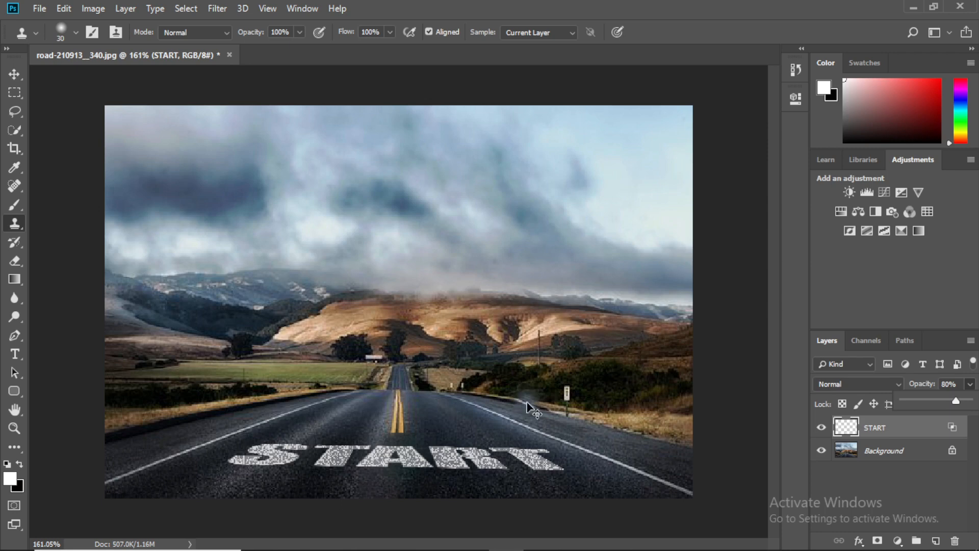
pyautogui.hotkey('ctrl', '+')
pyautogui.hotkey('ctrl', '-')
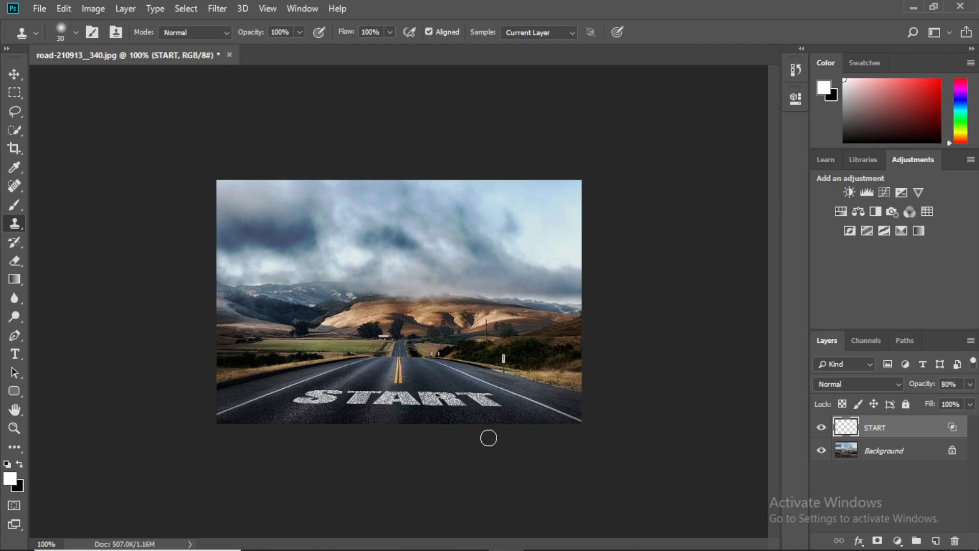
pyautogui.scroll(1, 501, 419)
pyautogui.click(501, 419)
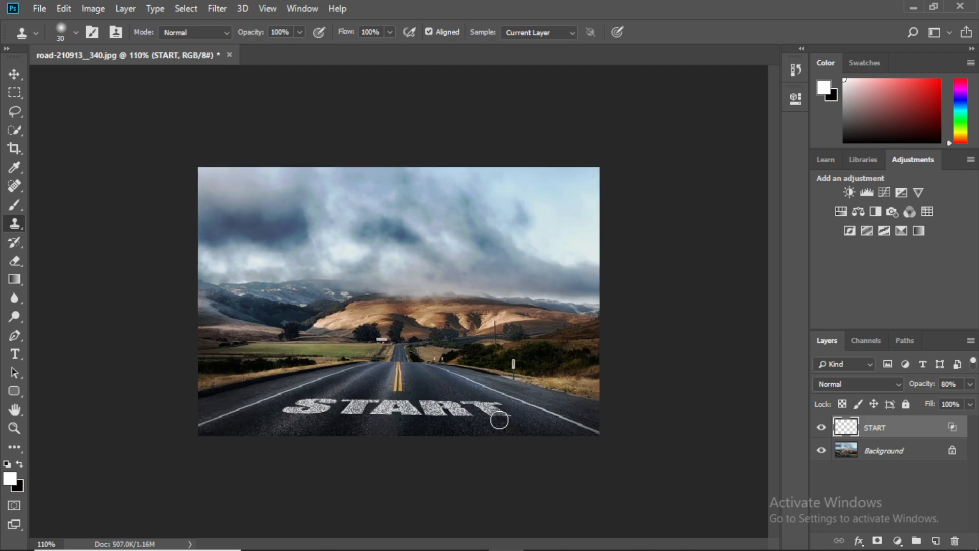